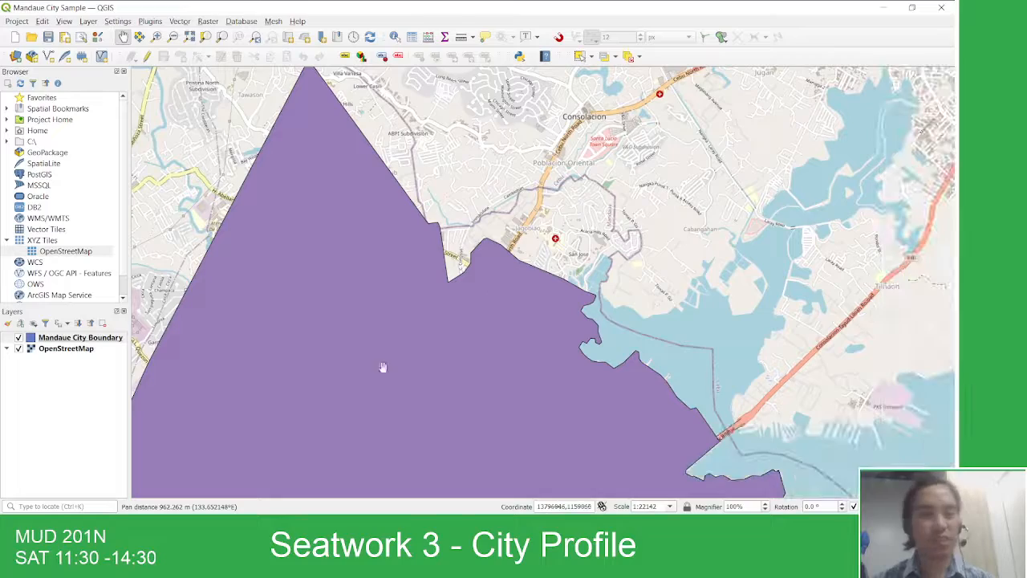
Step: Examine the Mandaue City Boundary polygon against the surrounding OpenStreetMap basemap
scroll(468, 344, down, 1)
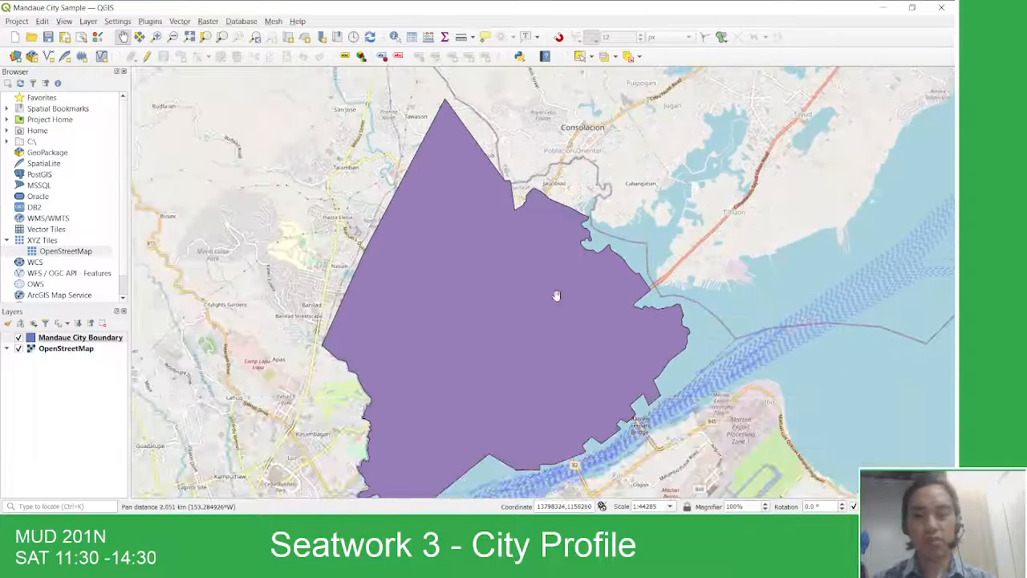
key(alt+Tab)
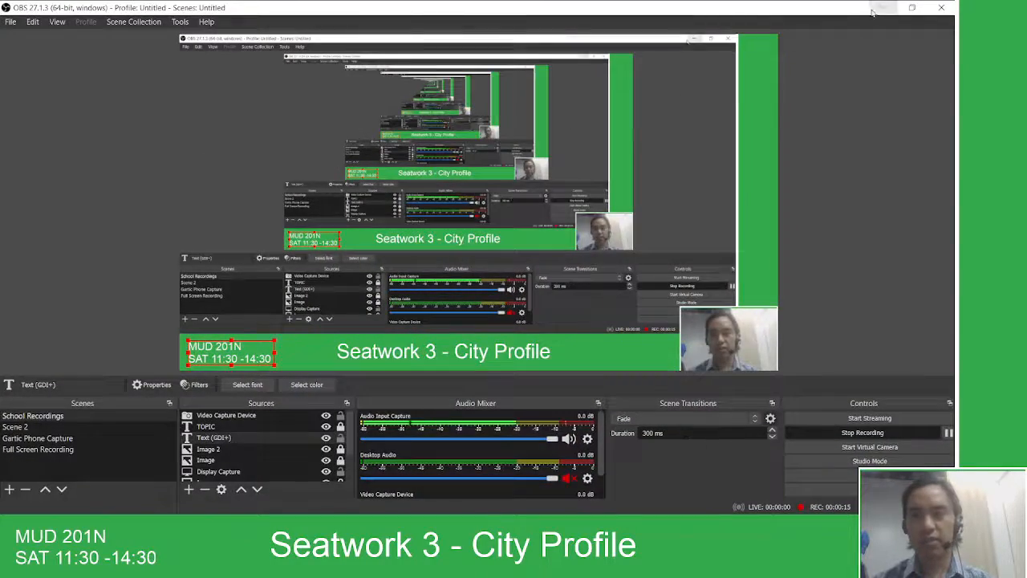
click(884, 9)
drag(518, 275, 519, 288)
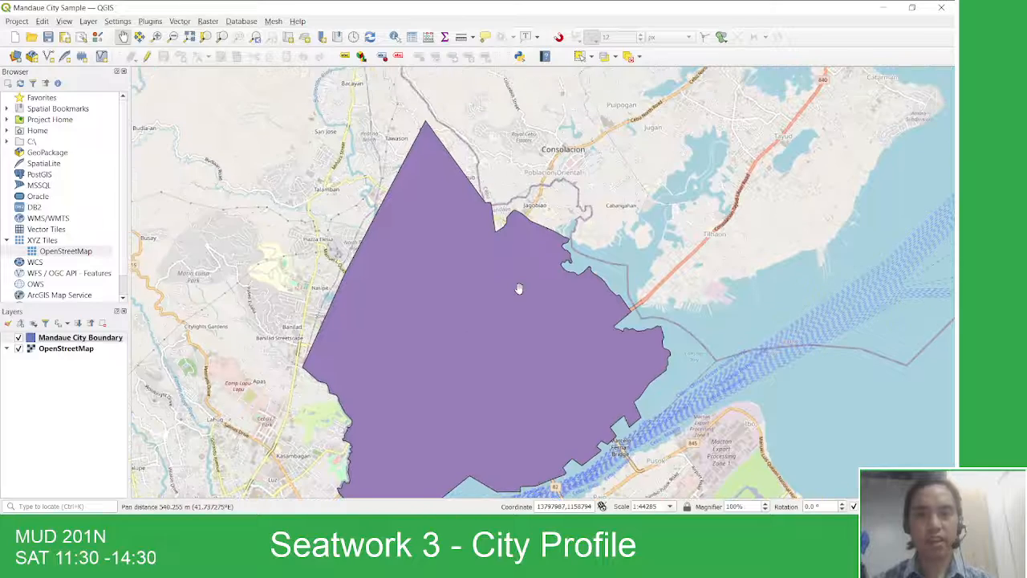
drag(531, 335, 527, 280)
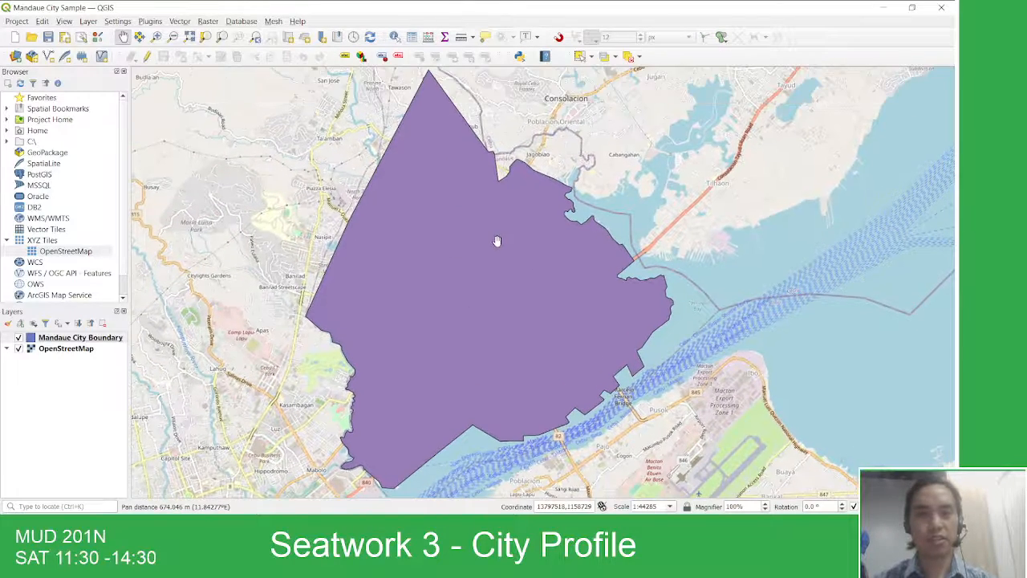
drag(522, 233, 507, 259)
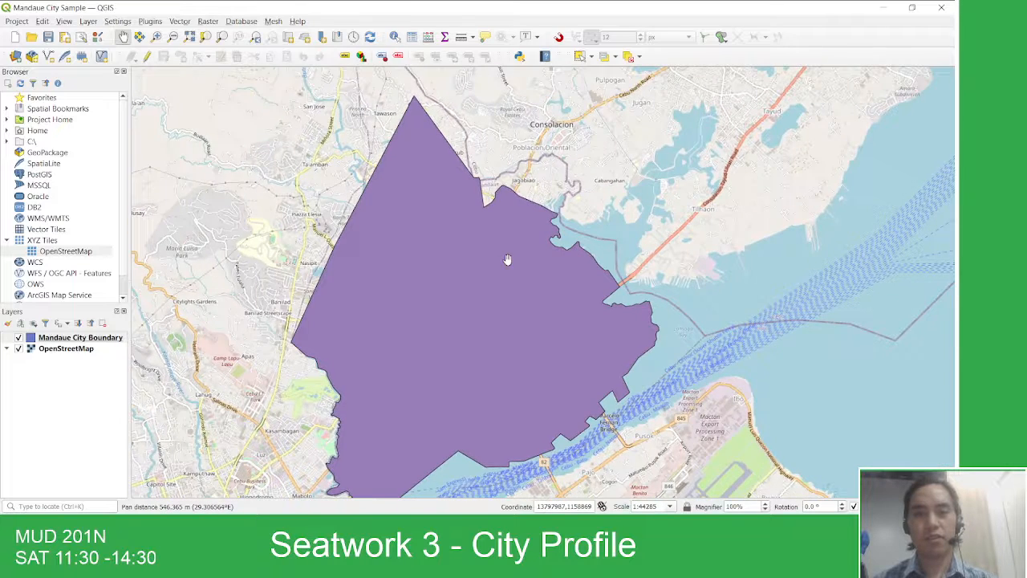
scroll(507, 260, down, 1)
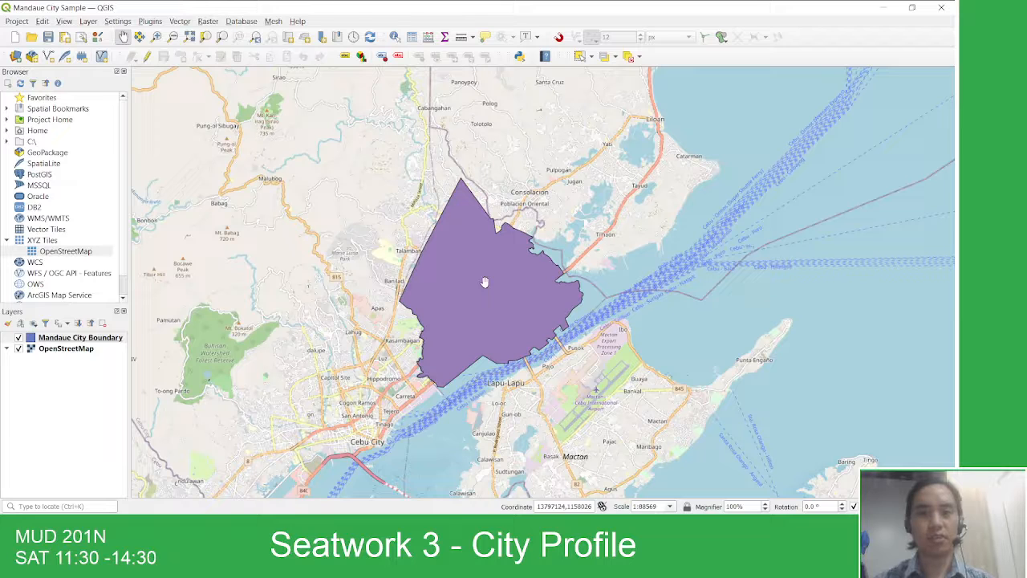
drag(525, 309, 487, 289)
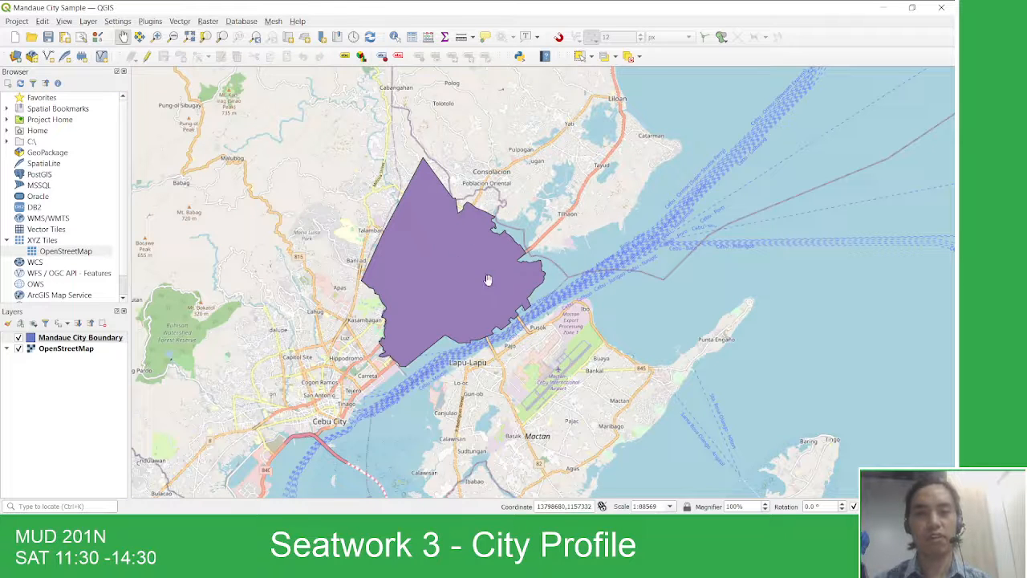
drag(466, 306, 523, 308)
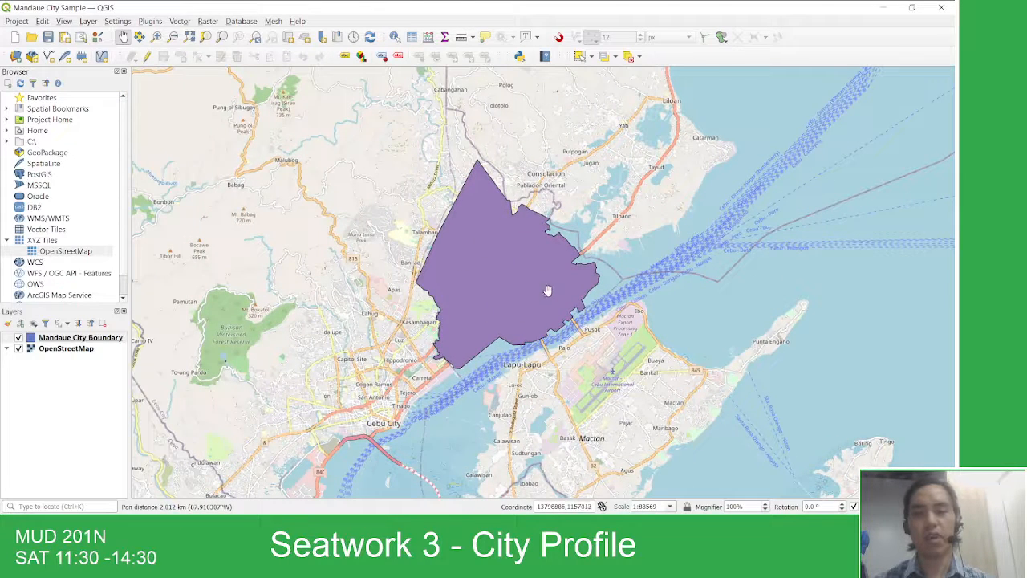
Step: Switch to Google Maps in Chrome, view Mandaue City's outline for reference, and return to QGIS
mouse_move(571, 526)
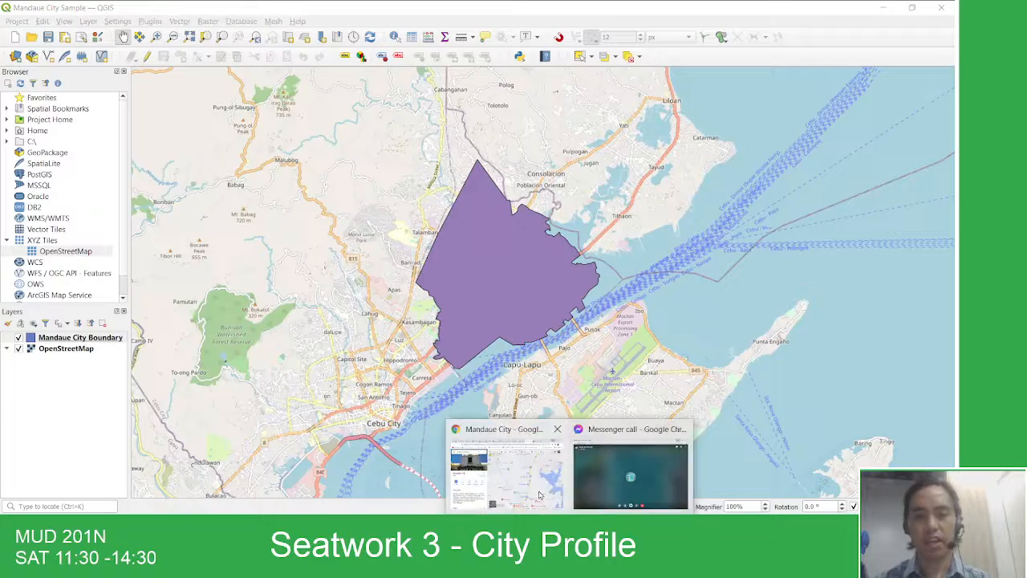
click(506, 474)
scroll(513, 337, down, 4)
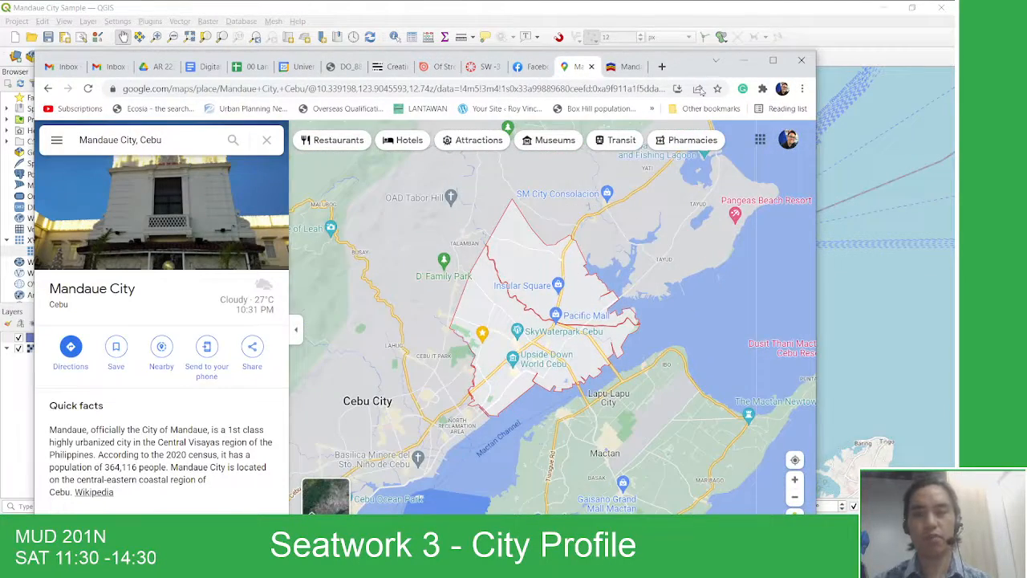
click(743, 60)
Step: Turn on editing for the Mandaue City Boundary layer and activate the Vertex Tool
scroll(492, 239, up, 1)
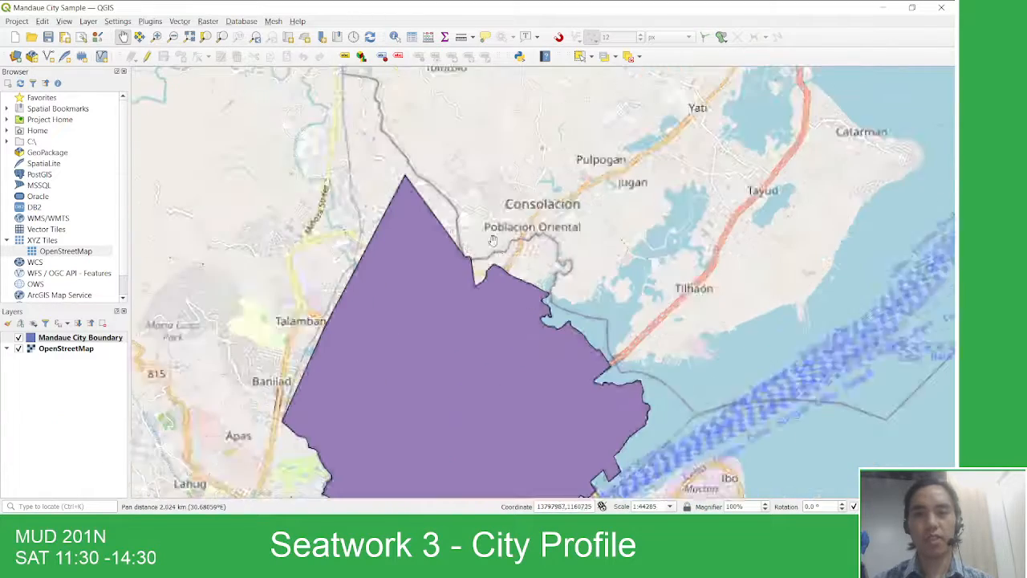
scroll(492, 239, up, 2)
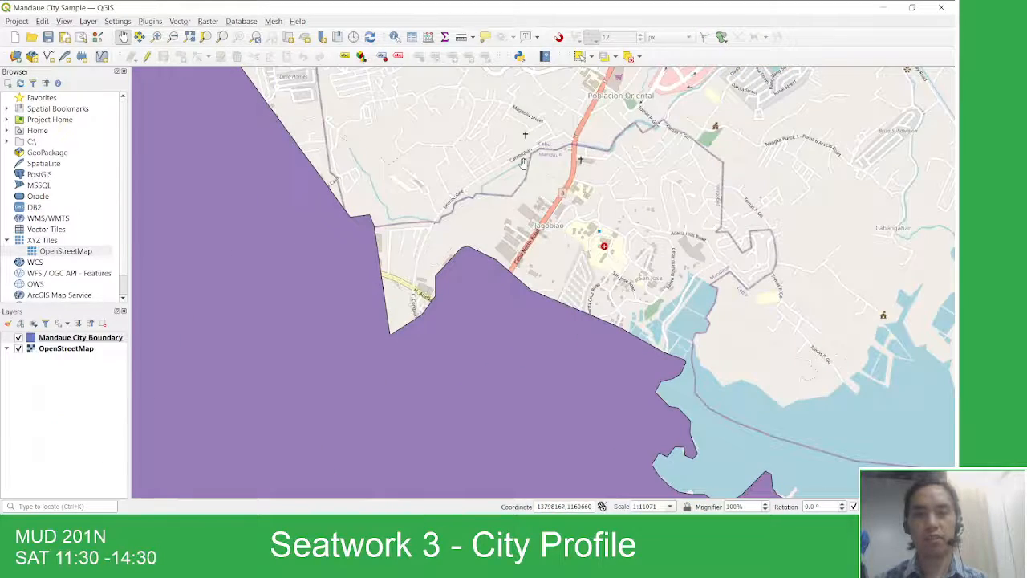
scroll(525, 164, down, 1)
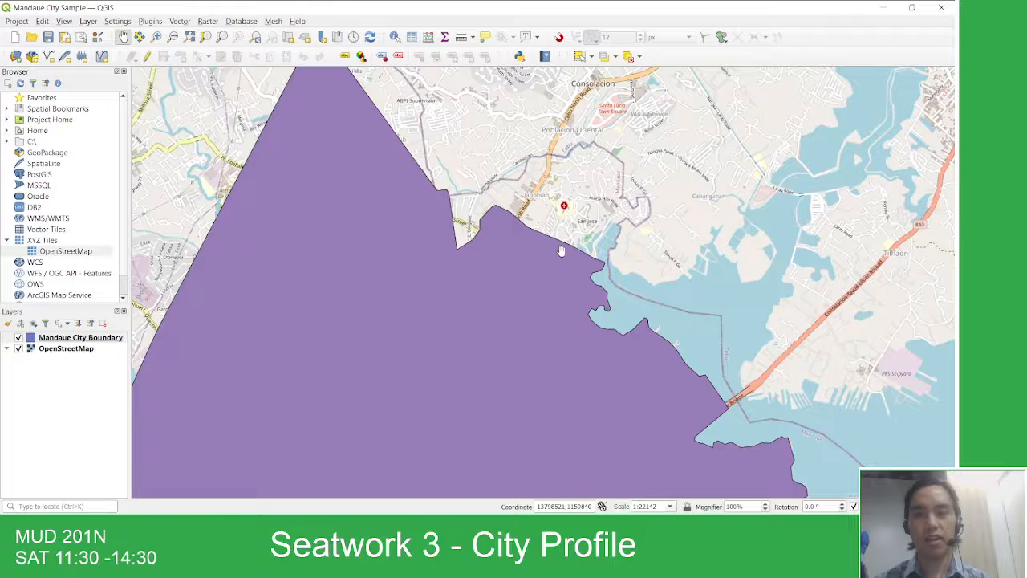
scroll(560, 251, up, 1)
scroll(384, 281, down, 2)
drag(364, 234, 384, 240)
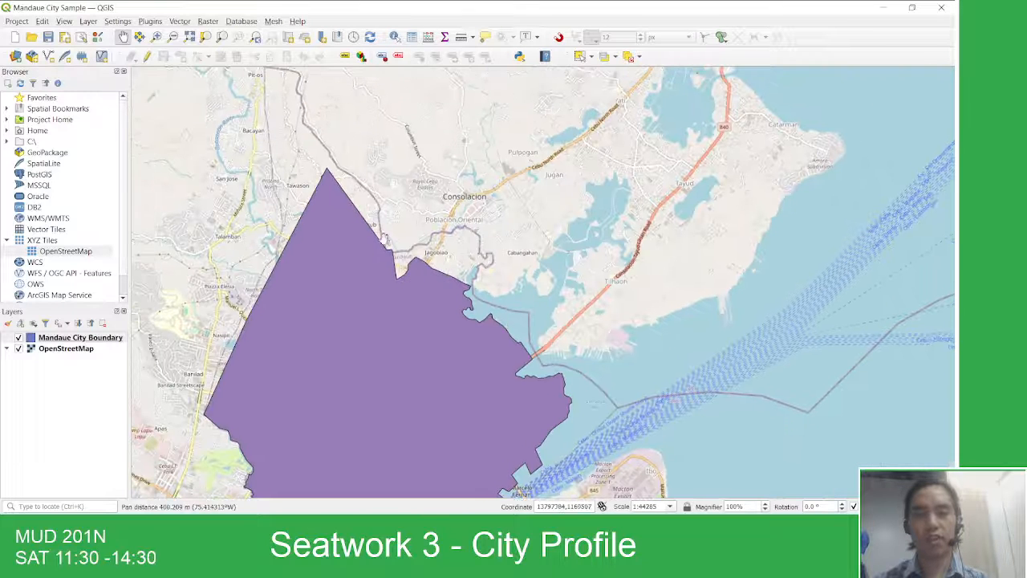
click(147, 56)
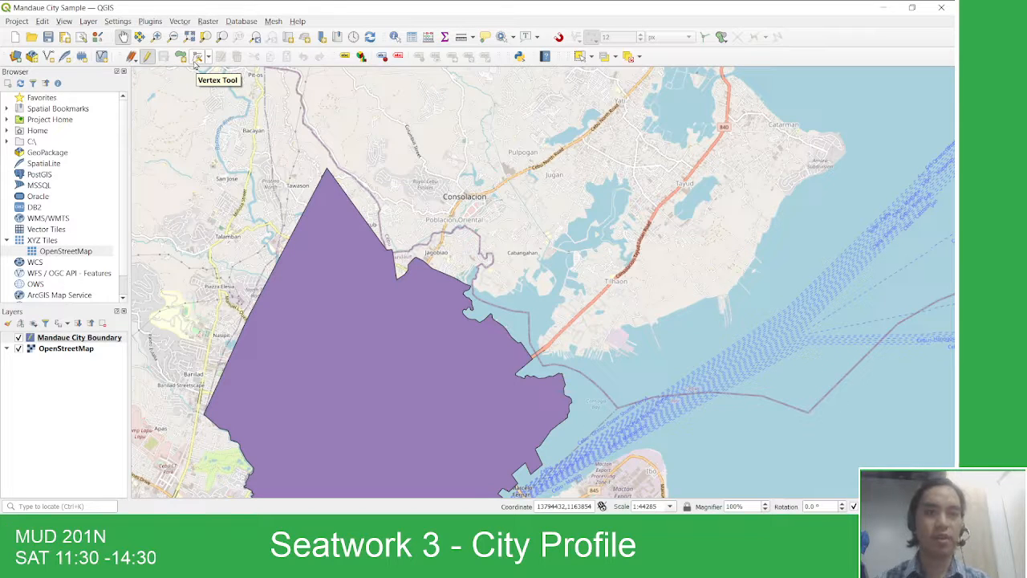
click(196, 60)
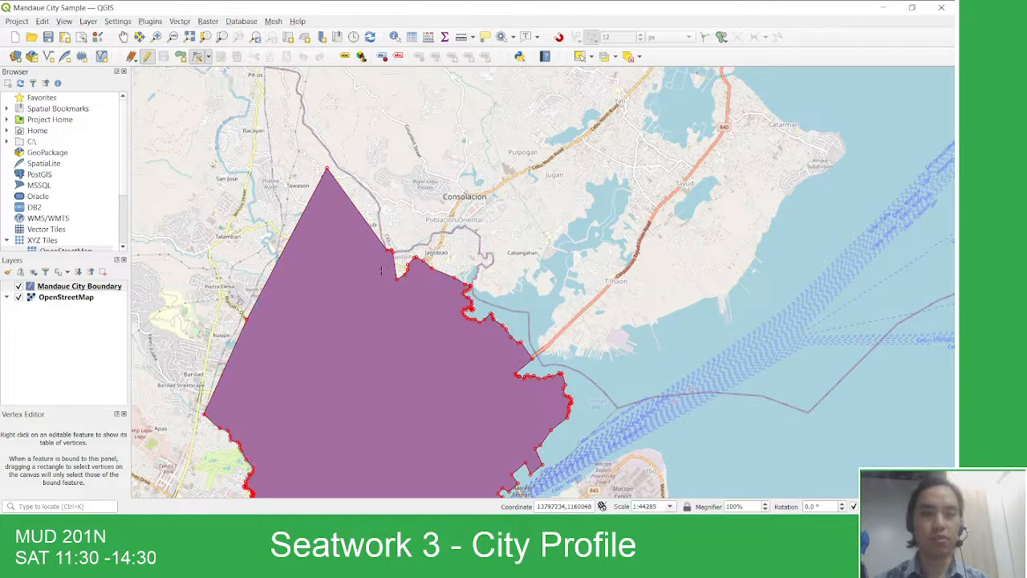
Step: Move two vertices below Jagobiao outward, one to the basemap boundary near Tomas P. Go and one toward the San Jose coast
scroll(389, 272, up, 2)
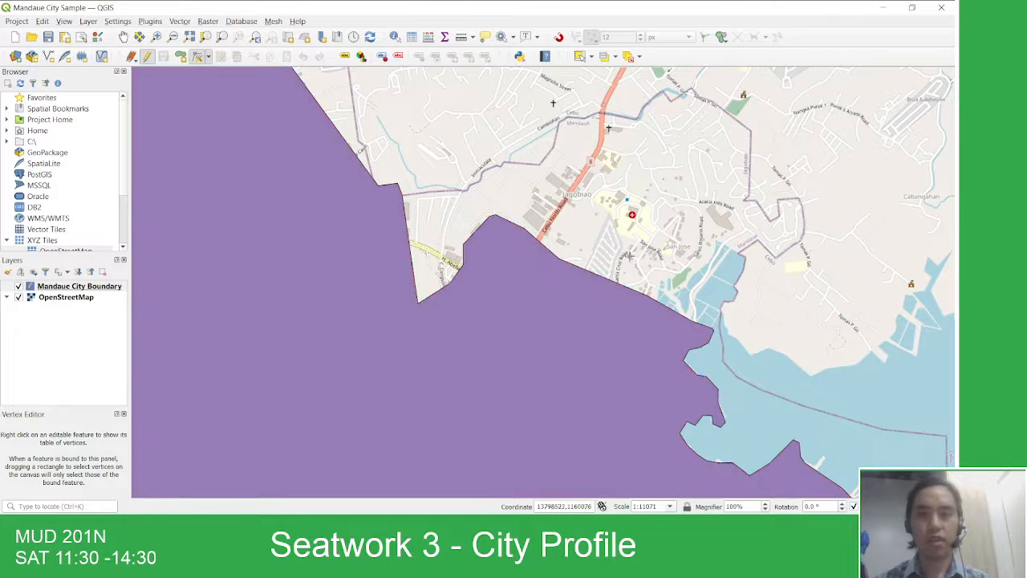
drag(541, 230, 451, 249)
click(468, 278)
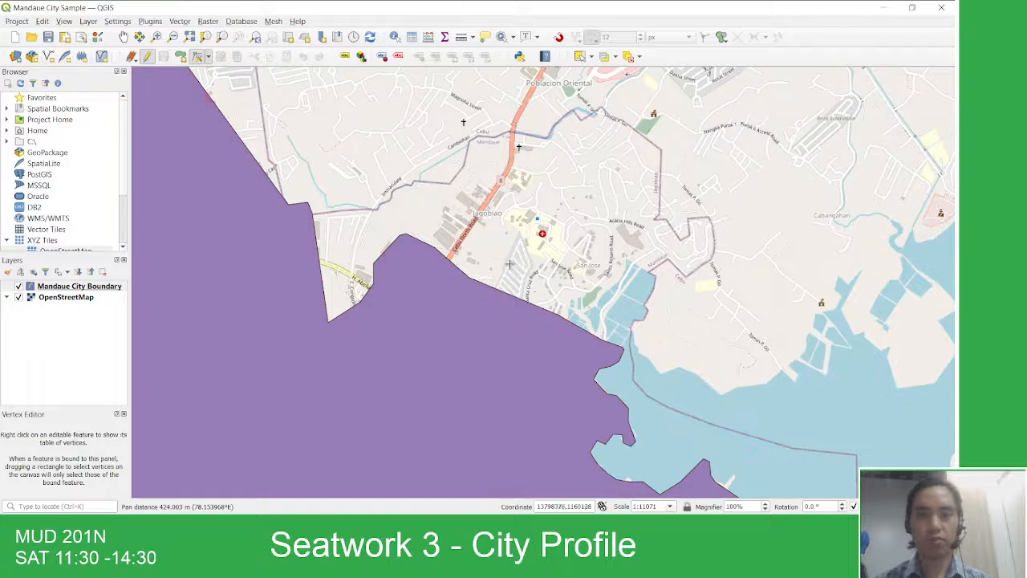
click(614, 224)
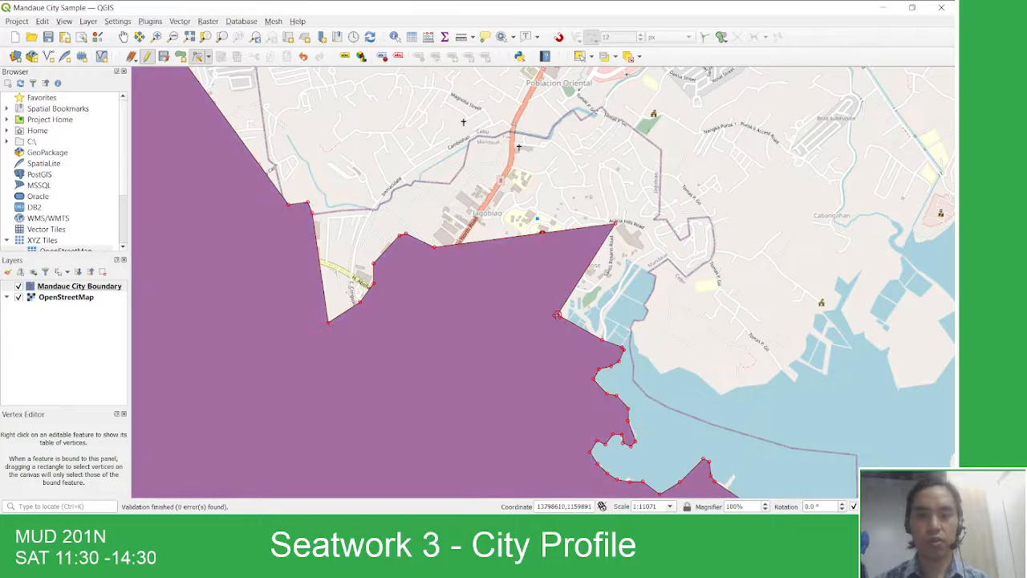
click(557, 315)
click(601, 315)
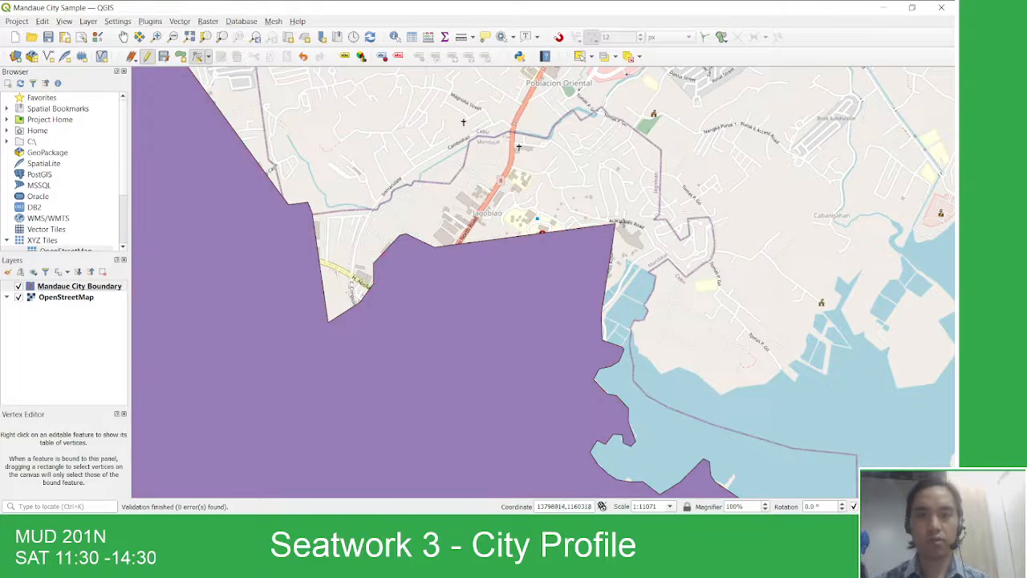
click(614, 225)
click(654, 215)
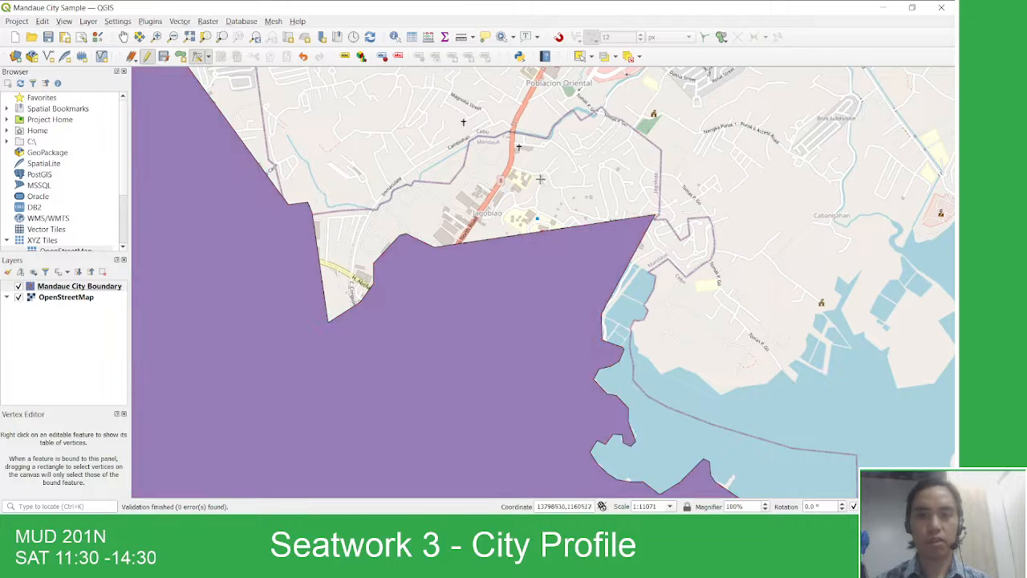
Step: Move two polygon vertices north of Jagobiao to the basemap boundary, on either side of Cebu North Road
click(567, 122)
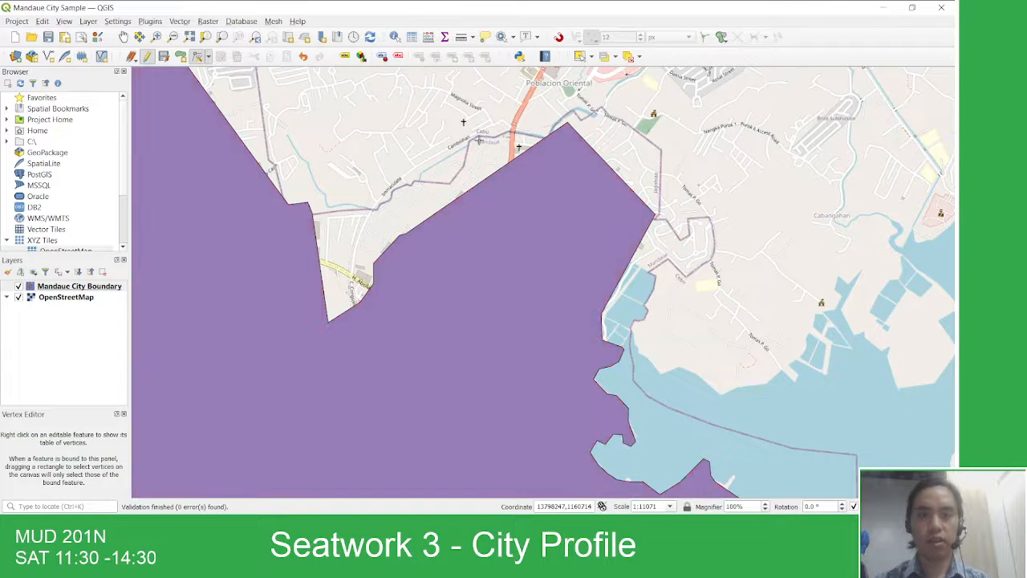
click(479, 140)
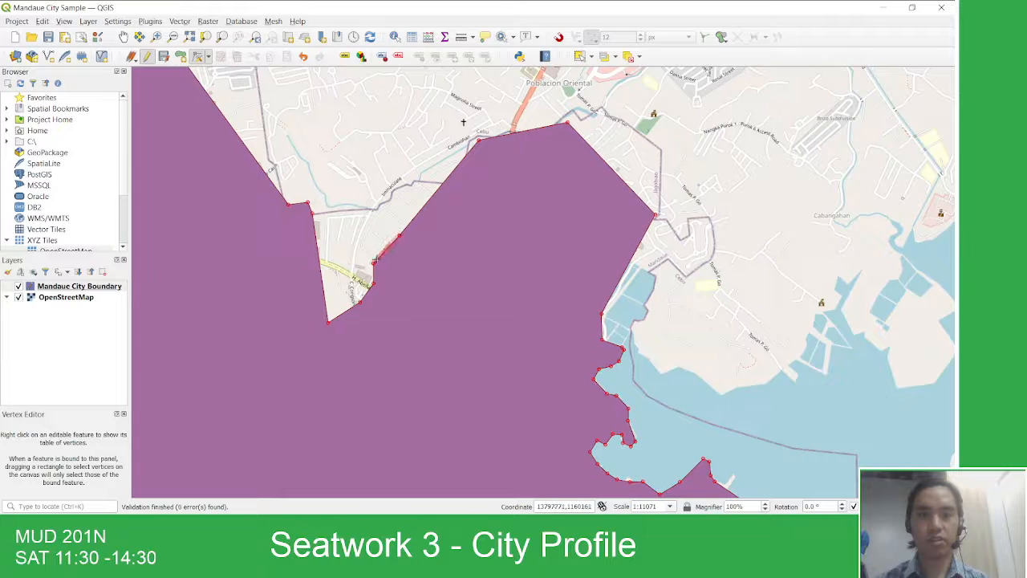
right_click(373, 263)
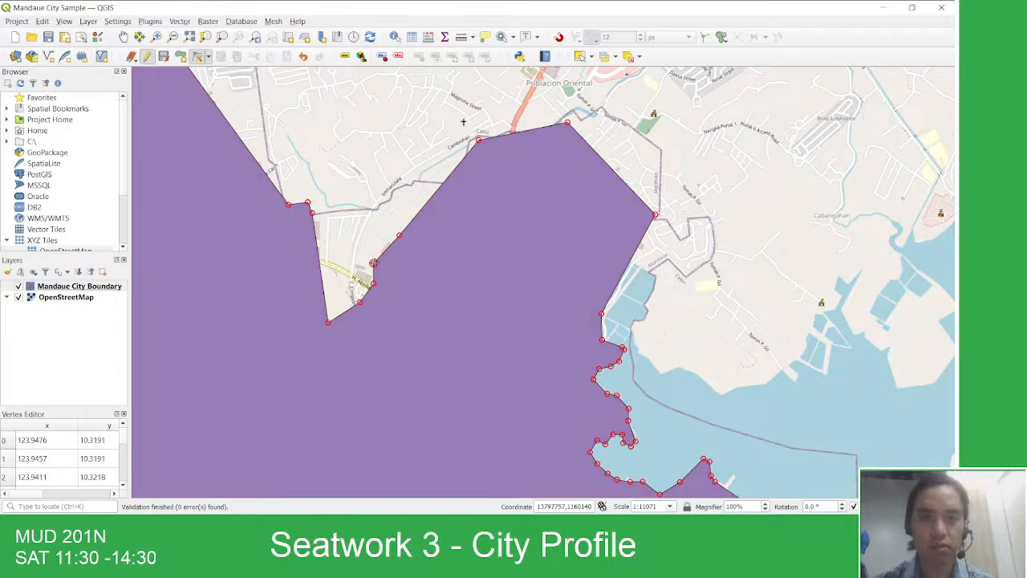
key(Escape)
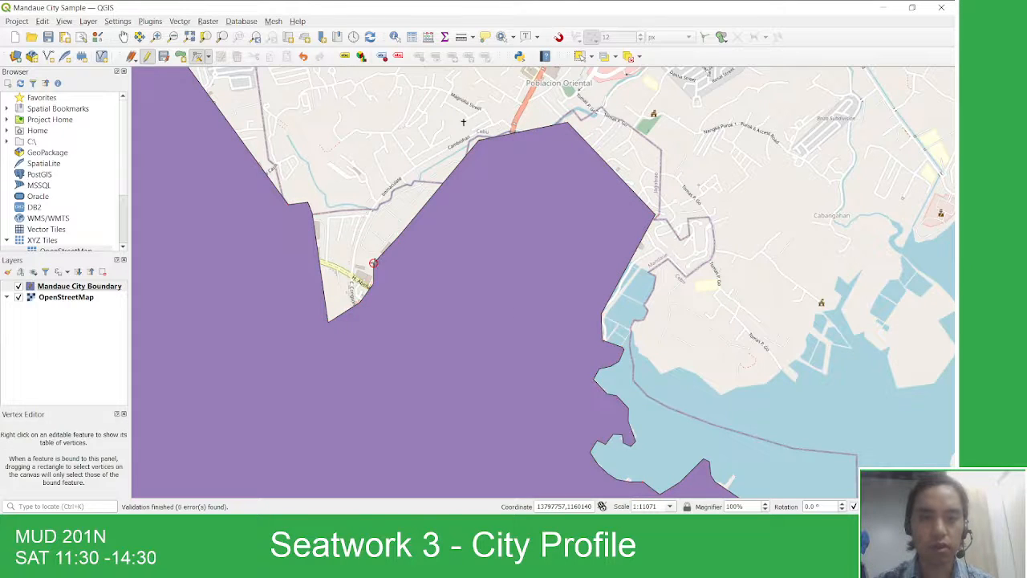
Step: Move the next two vertices west of Jagobiao up to the basemap boundary along Immaculate street
click(391, 184)
click(400, 234)
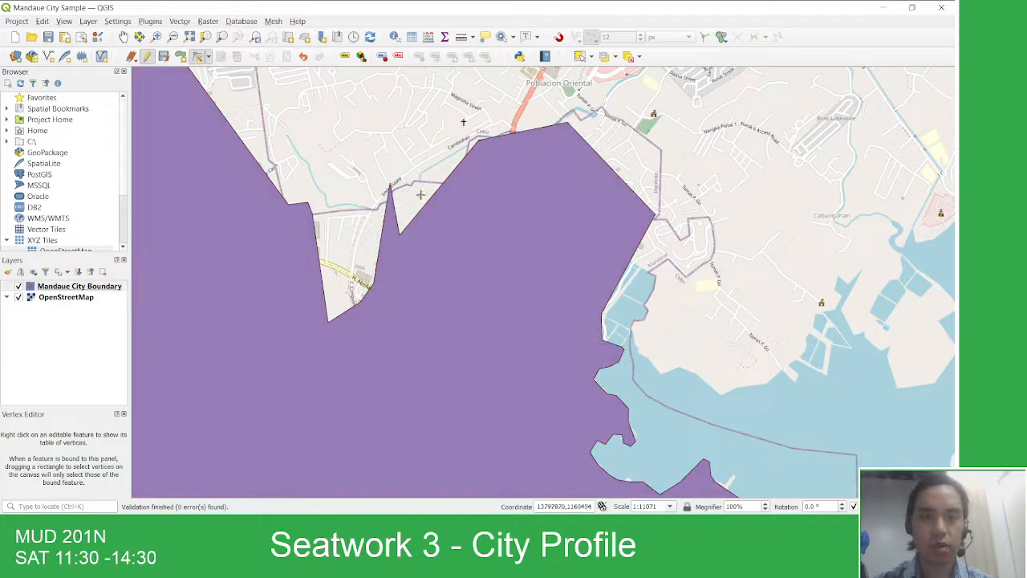
click(429, 183)
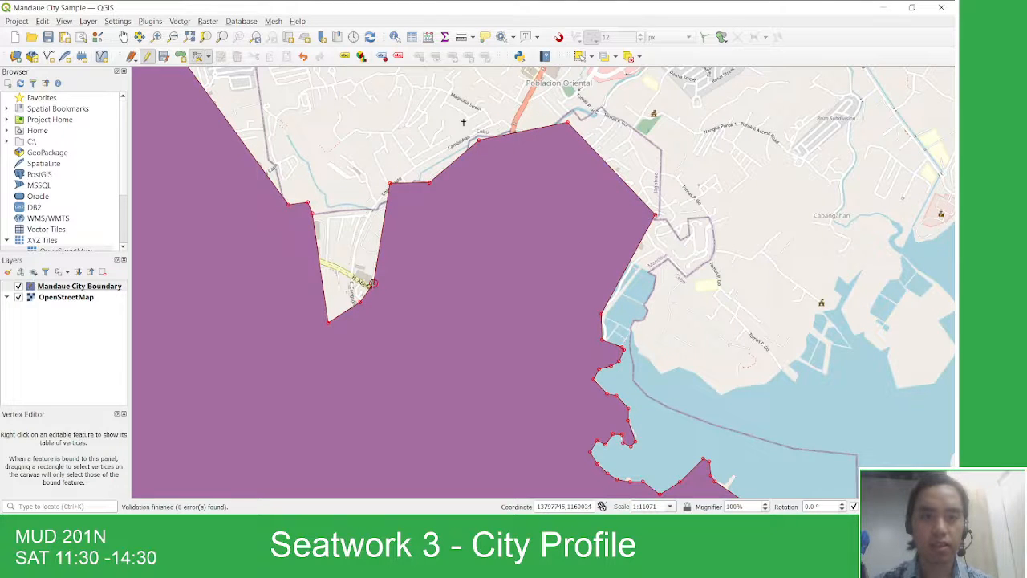
right_click(373, 284)
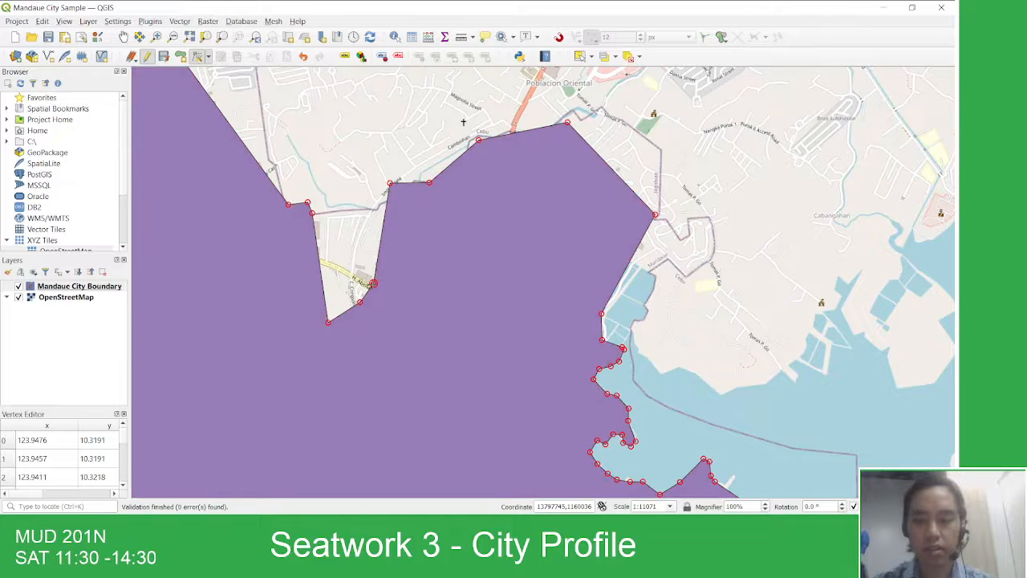
key(Delete)
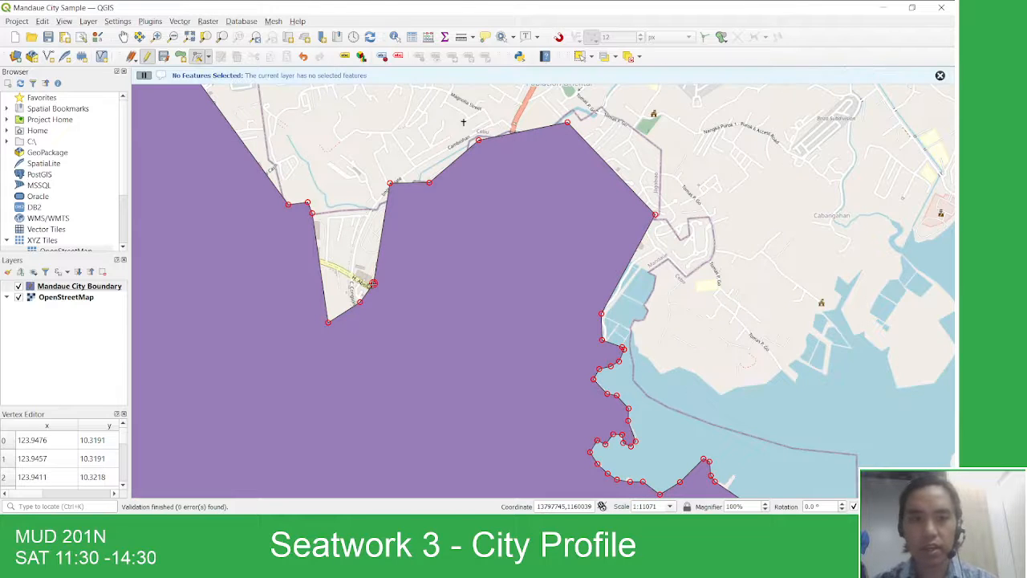
Step: Move the three vertices of the remaining notch near H. Abellana street up to the basemap boundary line to close the gap
click(369, 214)
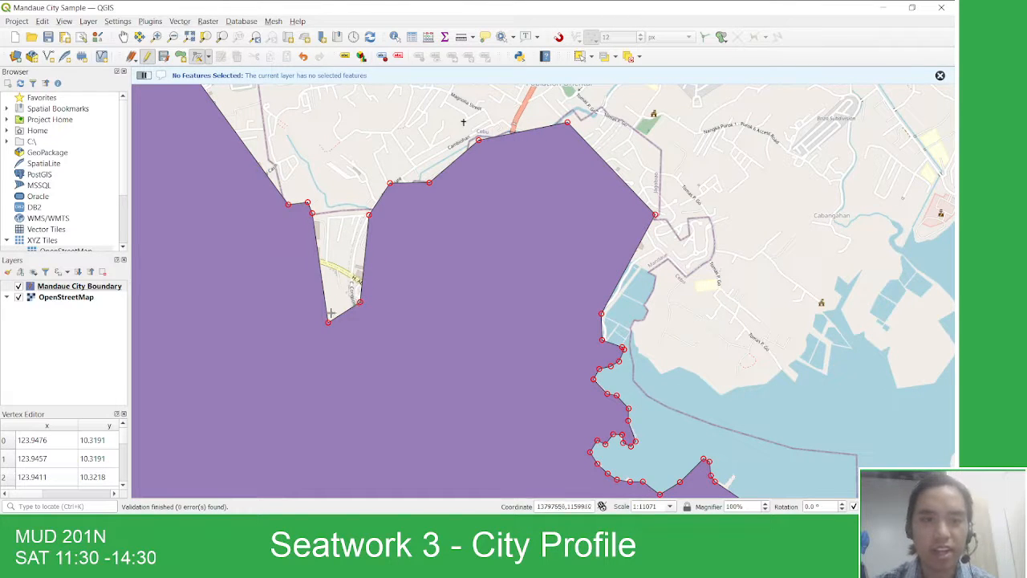
click(337, 211)
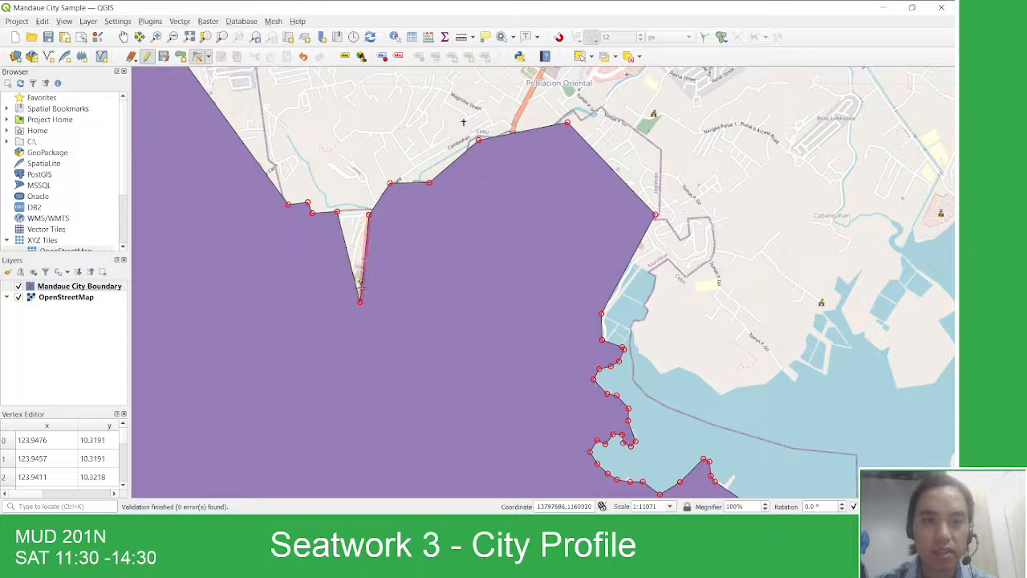
click(355, 211)
Step: Move the three polygon vertices along Immaculate street, between the elementary school and Hilltop Chapel, onto the basemap boundary
scroll(412, 186, down, 2)
drag(412, 186, 409, 289)
scroll(417, 289, up, 3)
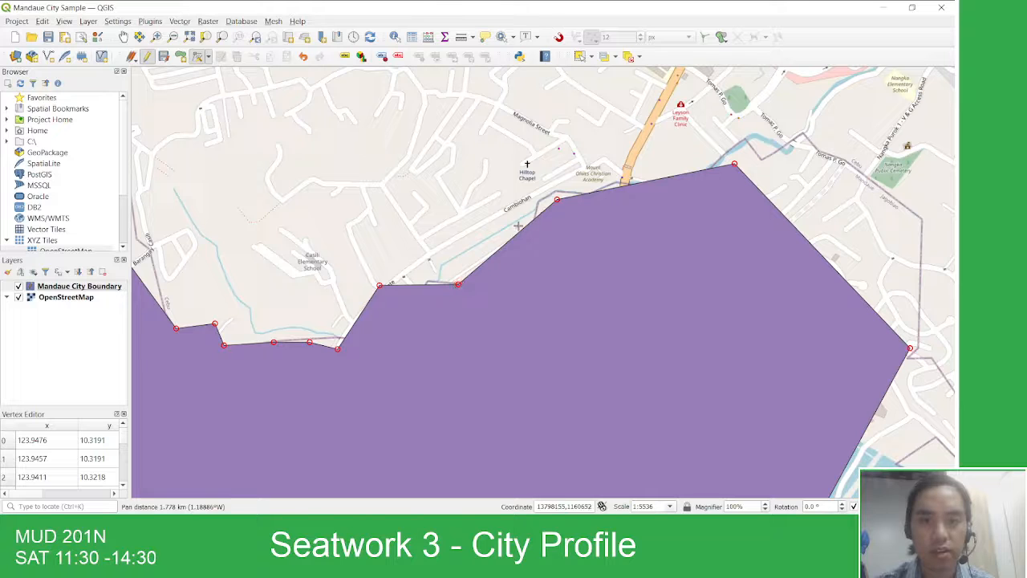
click(498, 234)
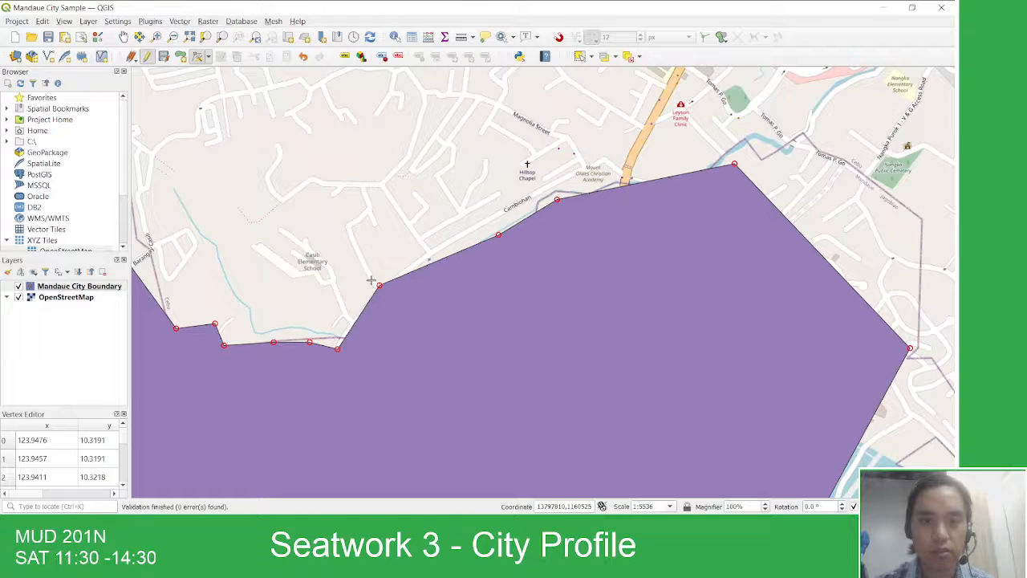
click(418, 275)
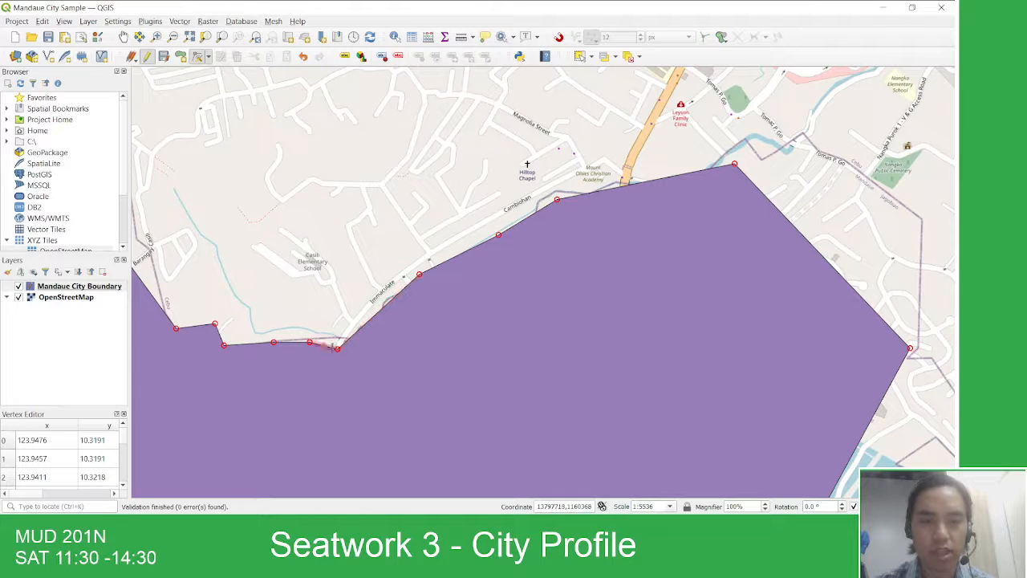
click(351, 331)
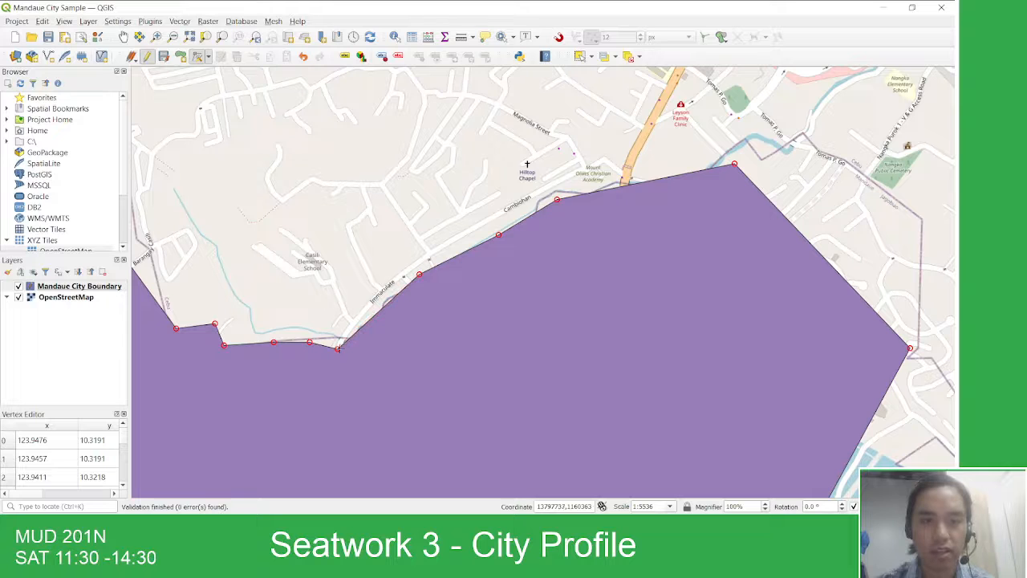
click(337, 346)
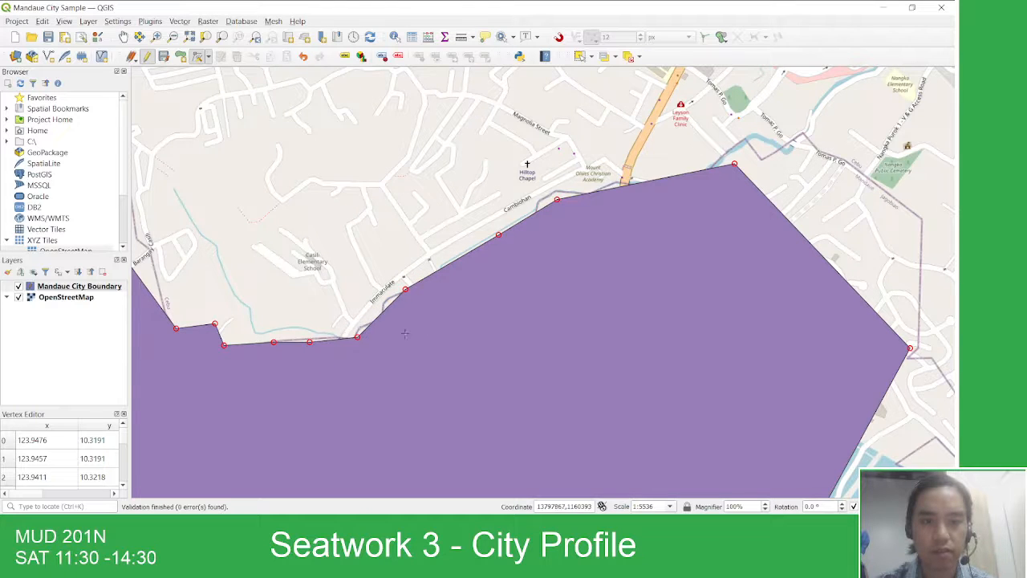
Step: Stop editing the Mandaue City Boundary layer and save the vertex changes
scroll(435, 321, down, 3)
drag(504, 329, 468, 191)
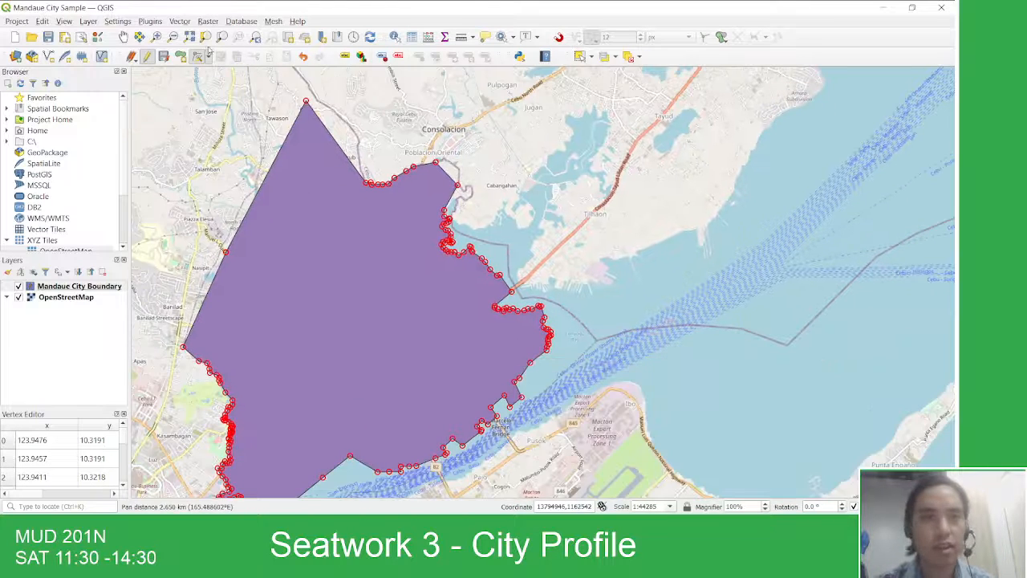
click(147, 55)
click(488, 271)
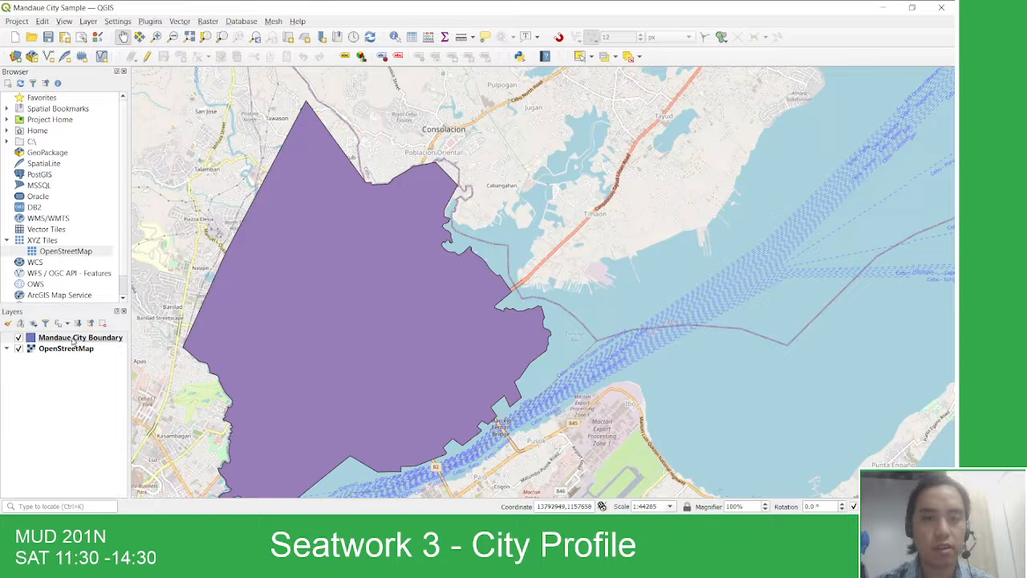
Step: Apply the "outline black" symbol to the Mandaue City Boundary layer in place of its solid fill
click(72, 340)
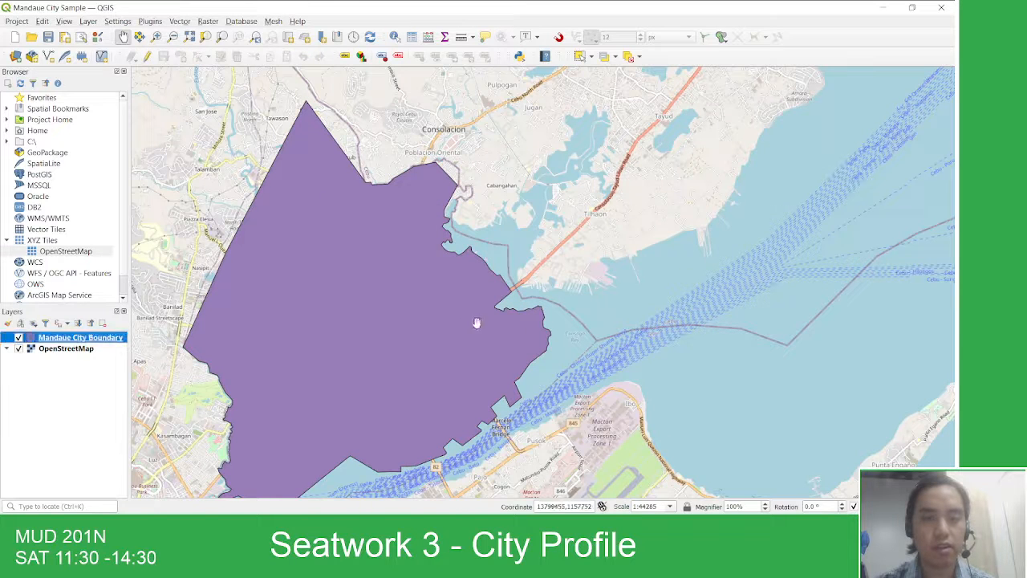
right_click(75, 338)
click(121, 329)
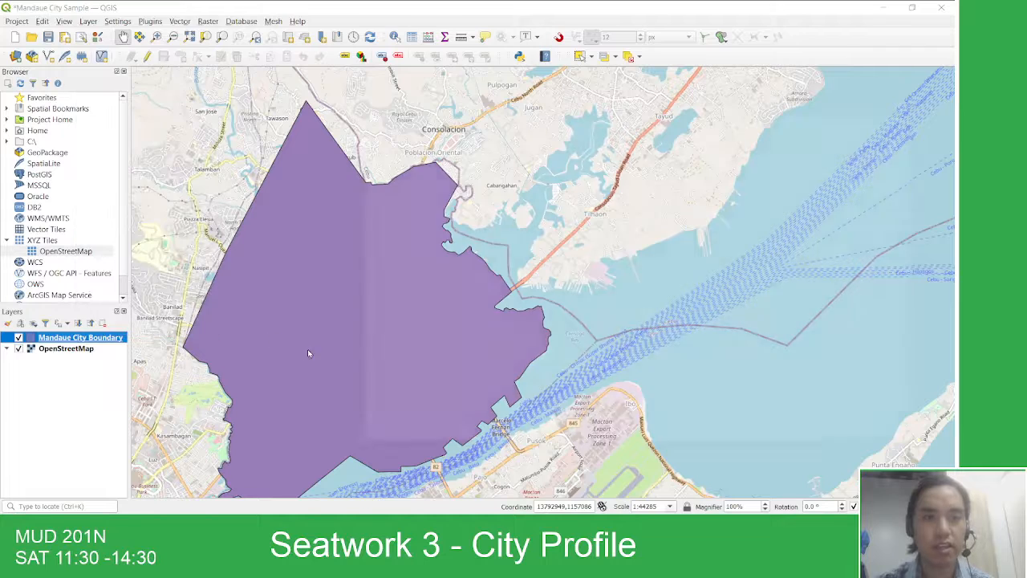
click(389, 187)
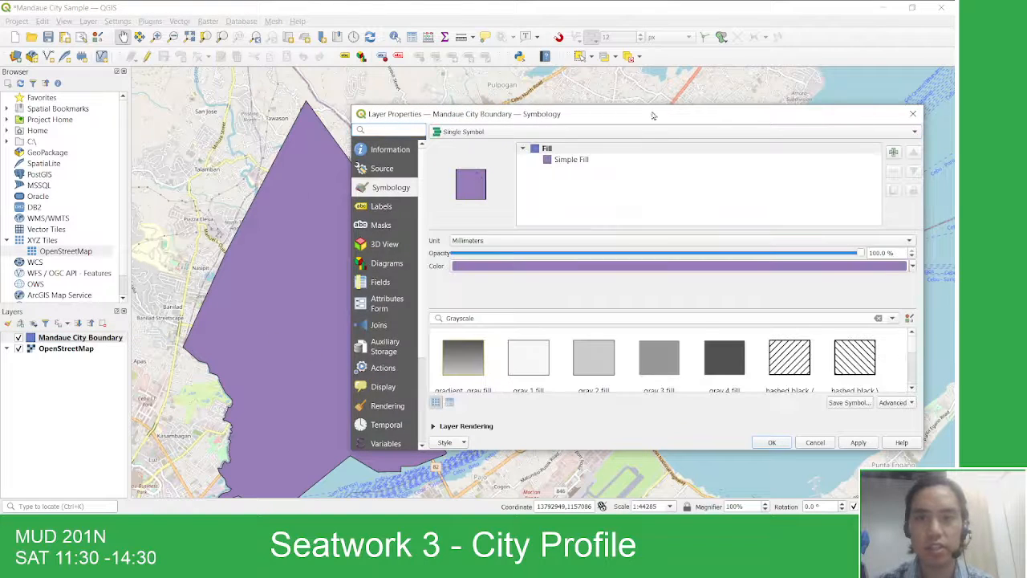
drag(635, 114, 522, 74)
scroll(489, 301, down, 2)
scroll(475, 344, up, 2)
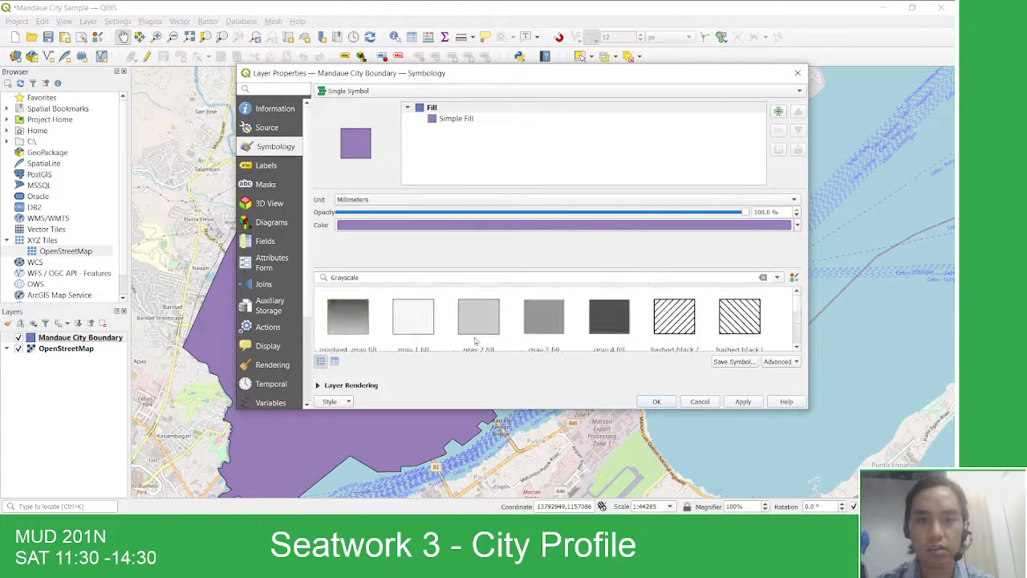
scroll(535, 312, down, 1)
click(674, 318)
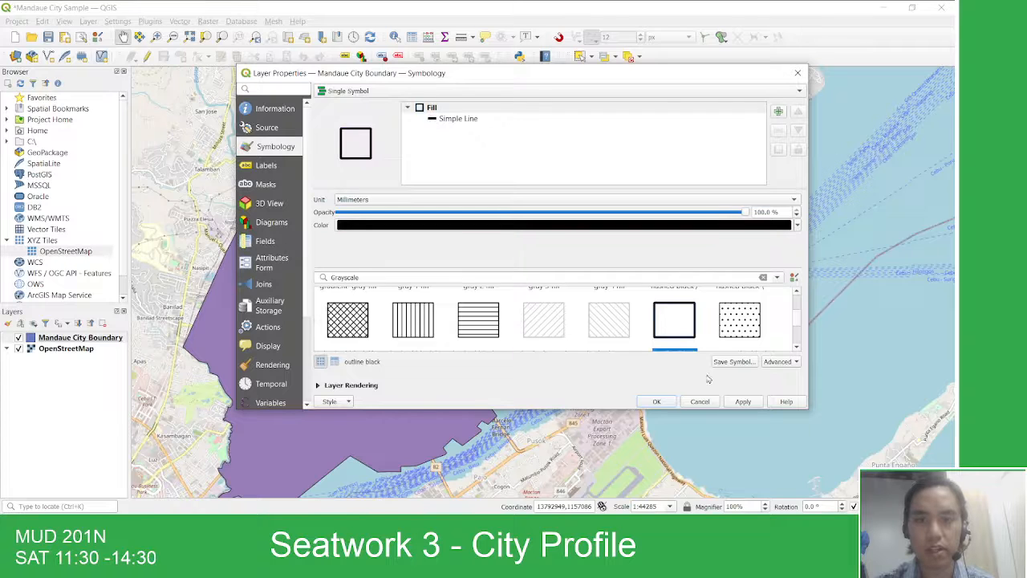
click(743, 402)
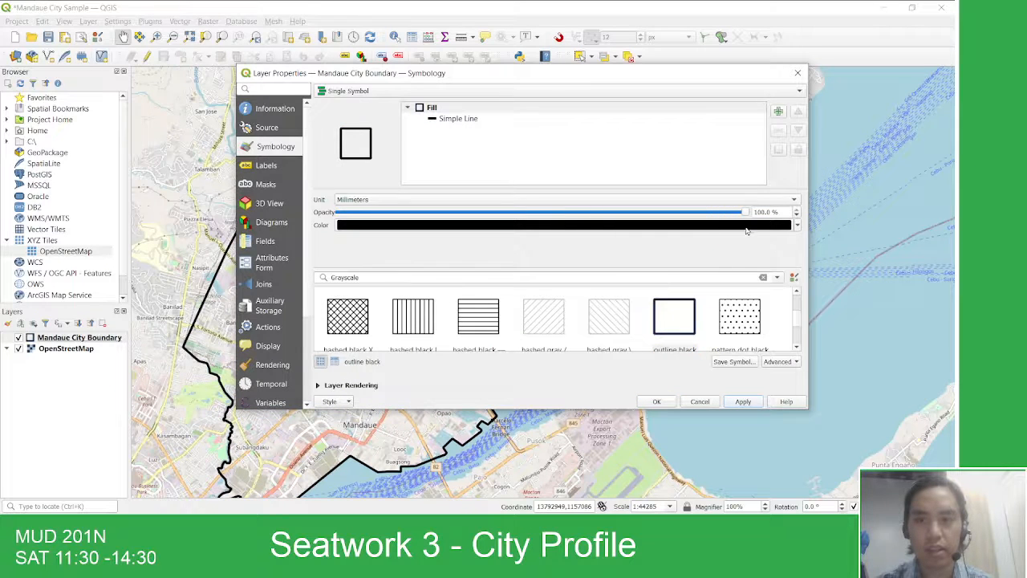
Step: Set the boundary outline's color to red #ea0004 and accept the layer's symbology
click(746, 227)
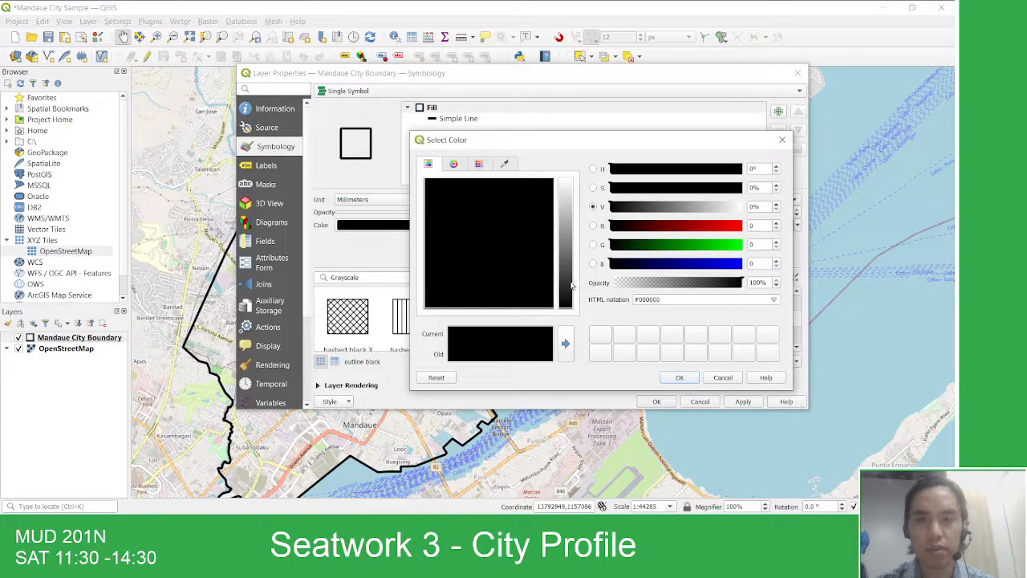
mouse_move(572, 285)
mouse_down()
mouse_move(568, 183)
mouse_move(572, 207)
mouse_move(541, 207)
mouse_move(563, 183)
mouse_move(566, 193)
mouse_up()
click(523, 198)
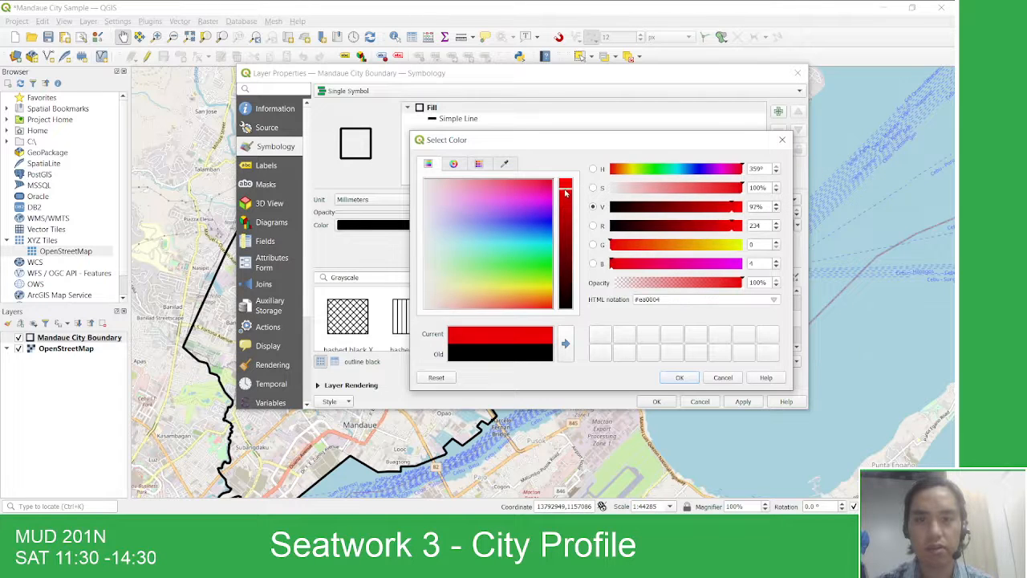
click(682, 377)
click(658, 403)
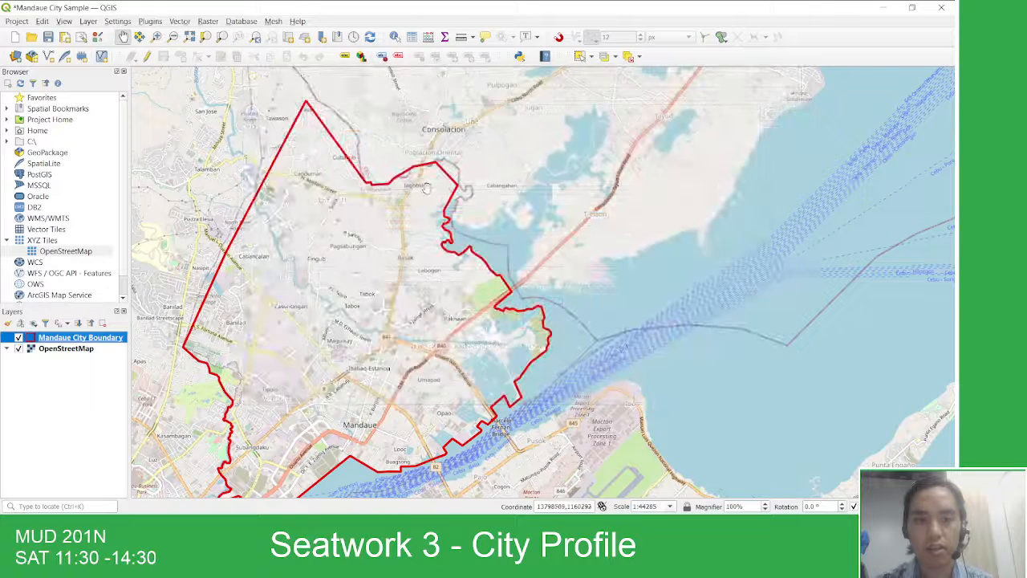
Step: Examine the outlined Mandaue boundary against the coastline and the neighbouring Cebu City boundary on the basemap
scroll(442, 183, up, 2)
scroll(472, 205, down, 1)
drag(403, 314, 439, 275)
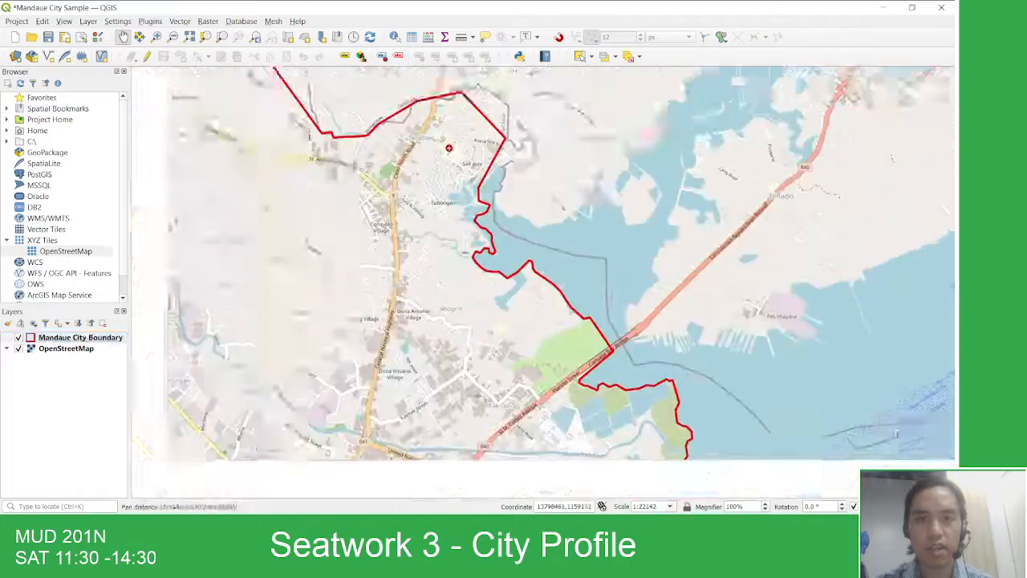
scroll(482, 273, down, 2)
drag(290, 380, 395, 317)
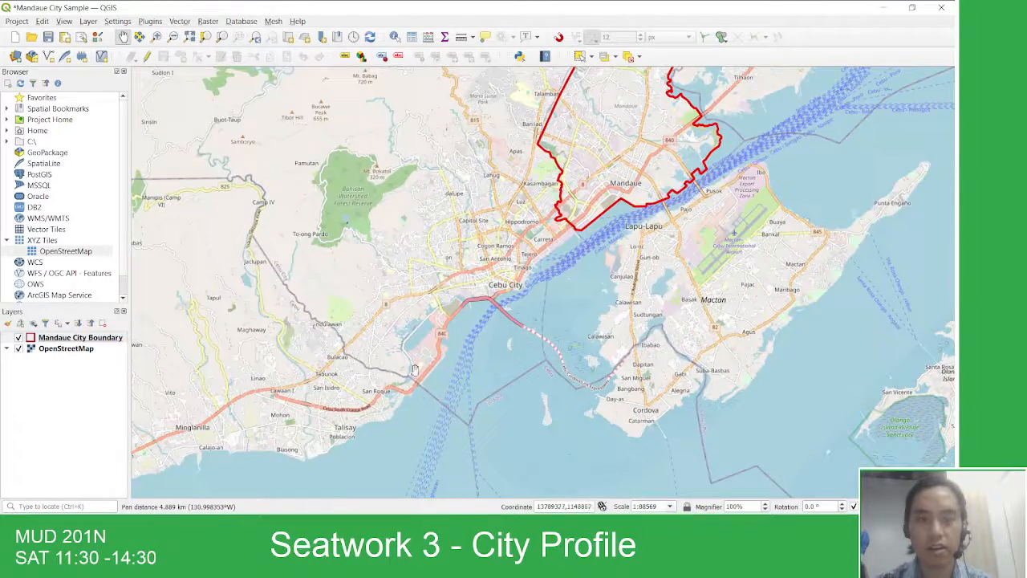
drag(323, 302, 358, 342)
scroll(357, 342, down, 1)
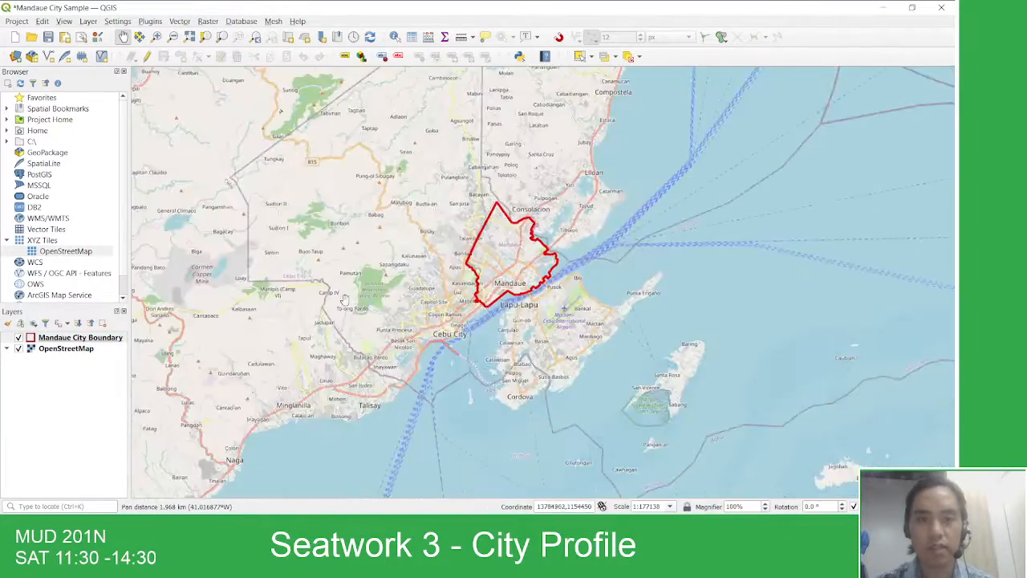
drag(346, 193, 340, 268)
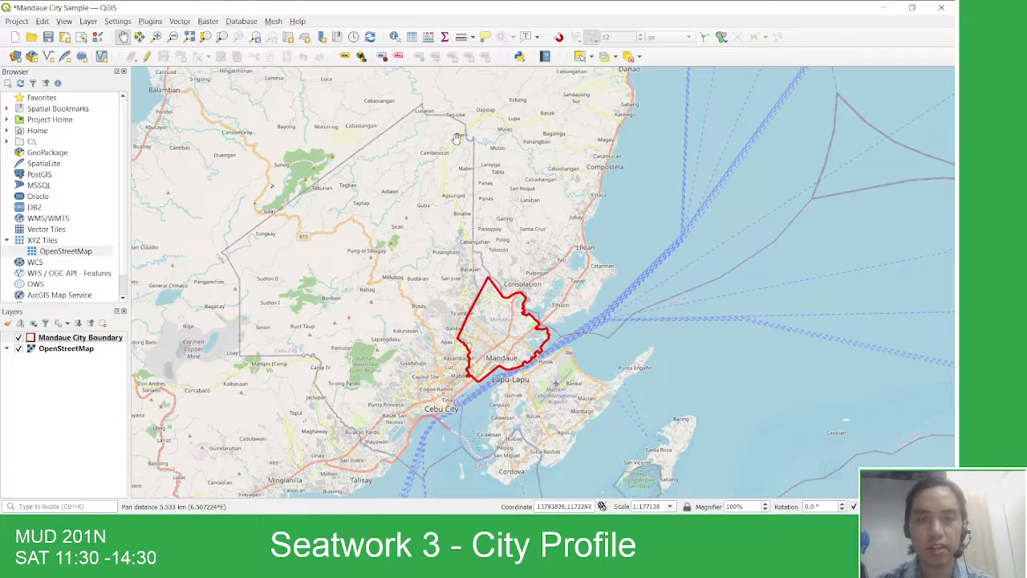
drag(491, 219, 487, 217)
scroll(442, 121, down, 1)
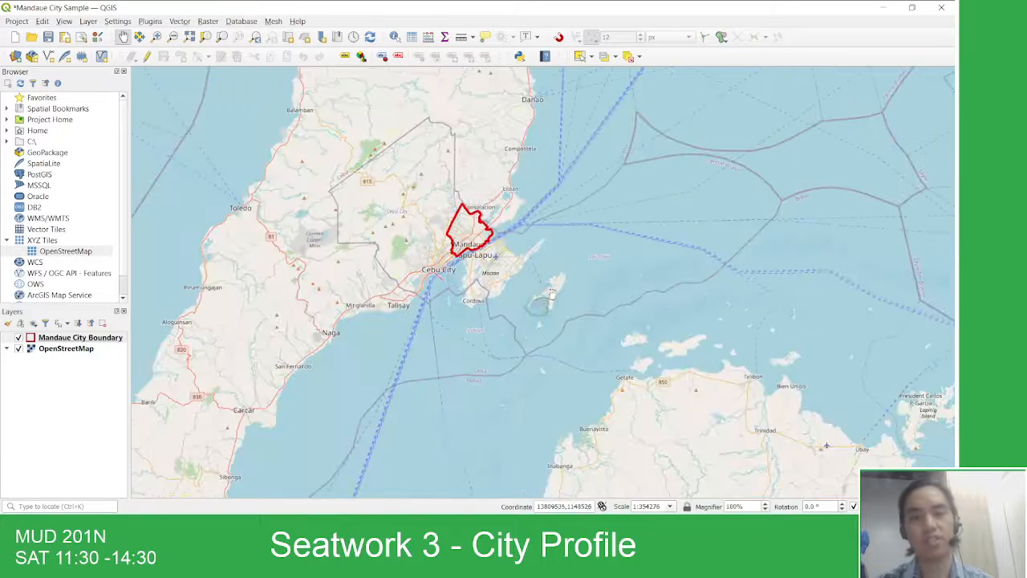
Step: Examine the administrative boundary lines on the basemap across Bohol and around Butuan and San Miguel
drag(613, 340, 565, 265)
drag(708, 348, 584, 239)
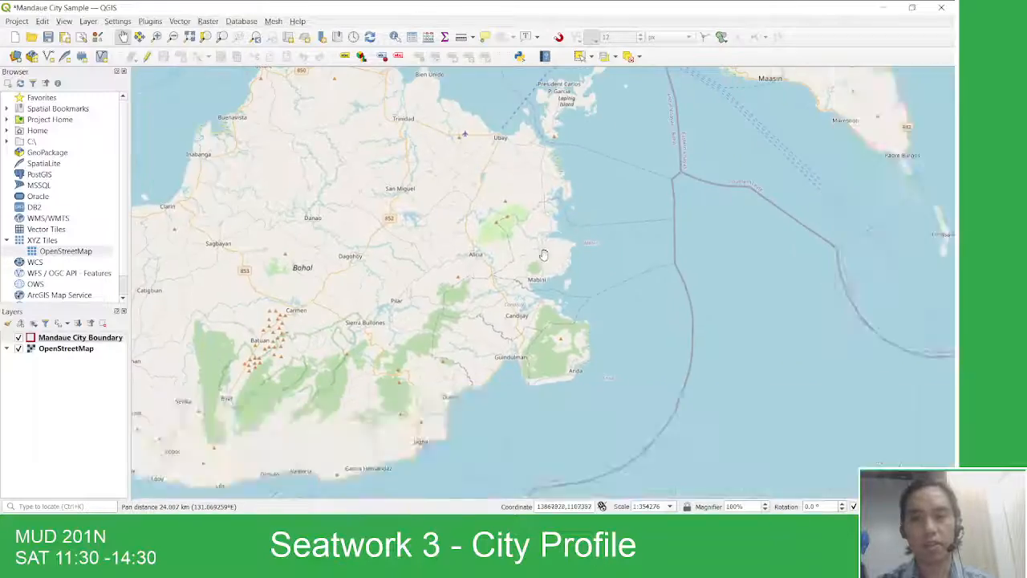
scroll(544, 256, down, 2)
drag(722, 391, 575, 284)
scroll(594, 309, up, 3)
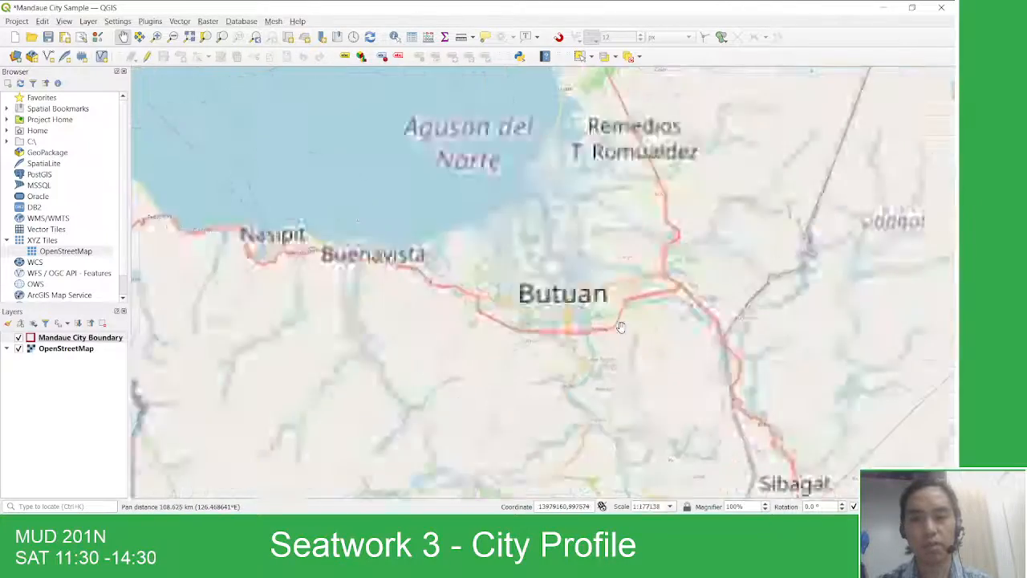
scroll(598, 315, down, 2)
drag(691, 312, 632, 284)
scroll(723, 291, up, 2)
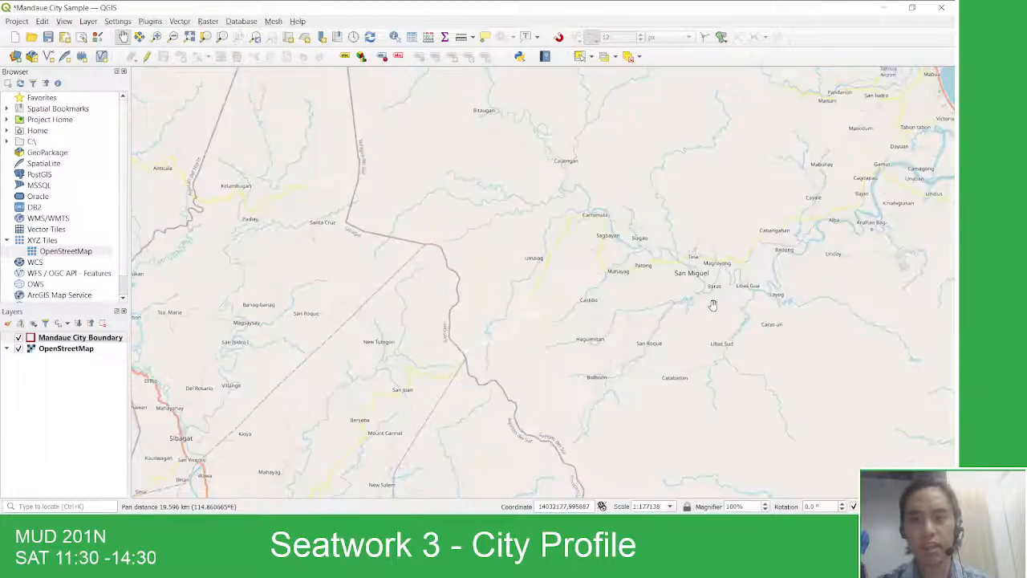
scroll(712, 303, down, 2)
drag(608, 234, 615, 356)
scroll(583, 322, down, 2)
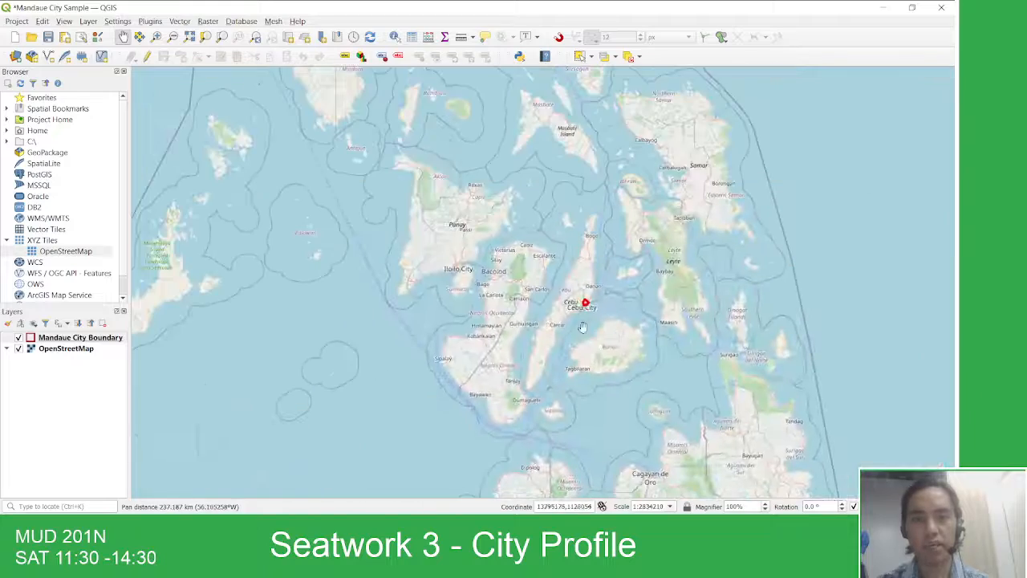
Step: Frame Mandaue City on the map canvas and create a print layout titled "Mandaue"
scroll(562, 309, up, 5)
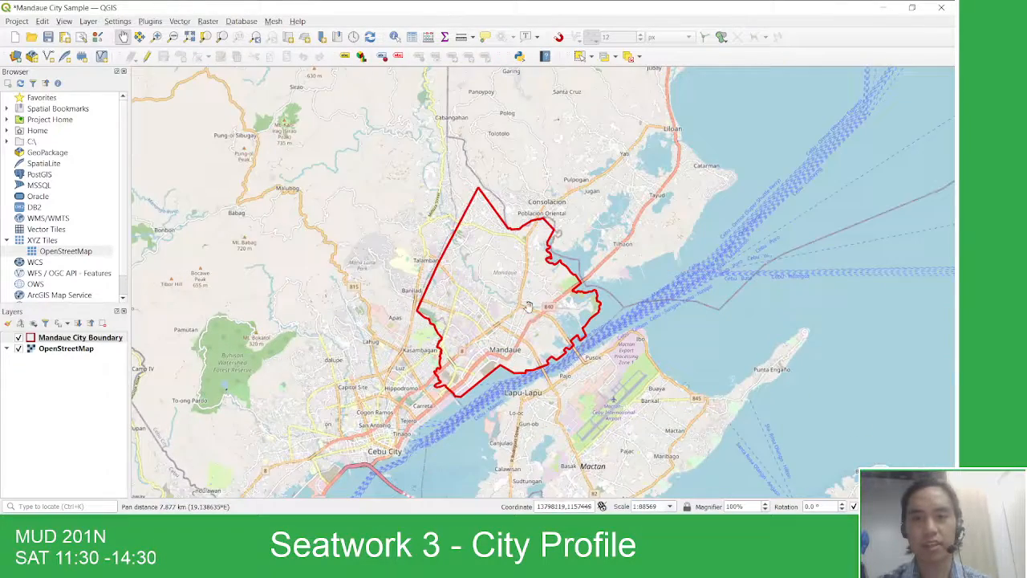
drag(528, 307, 573, 333)
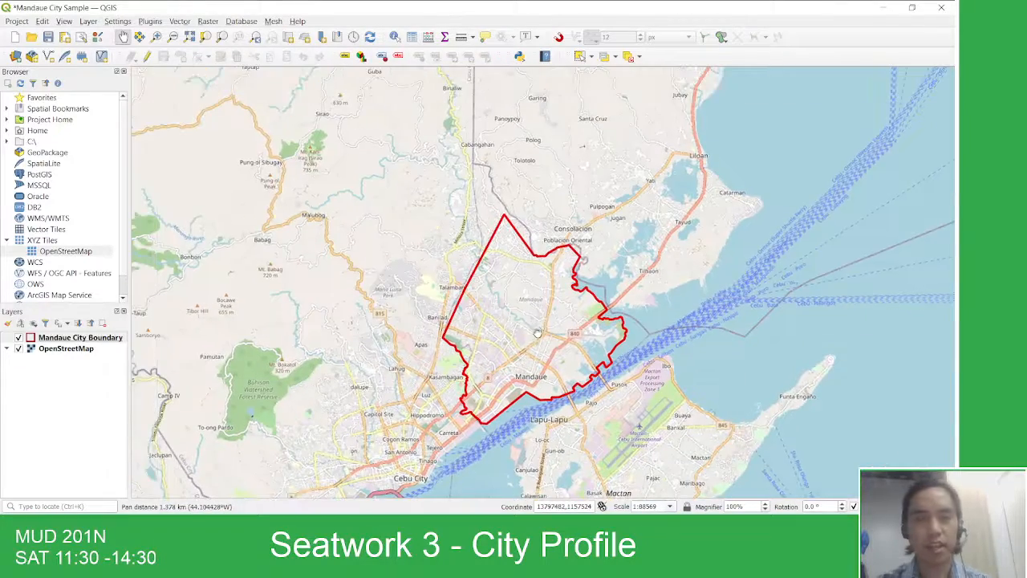
click(68, 38)
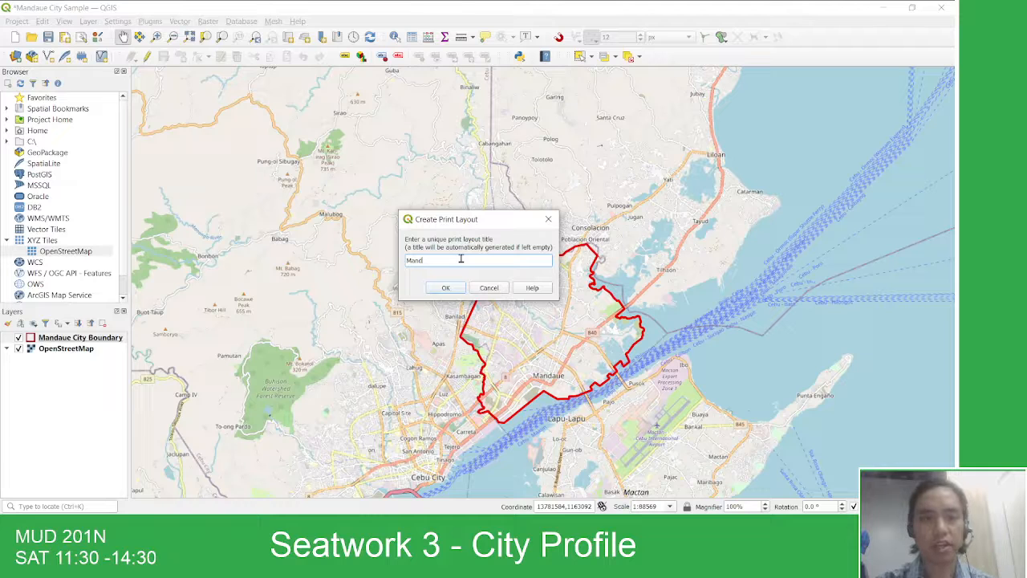
text(Mandaue)
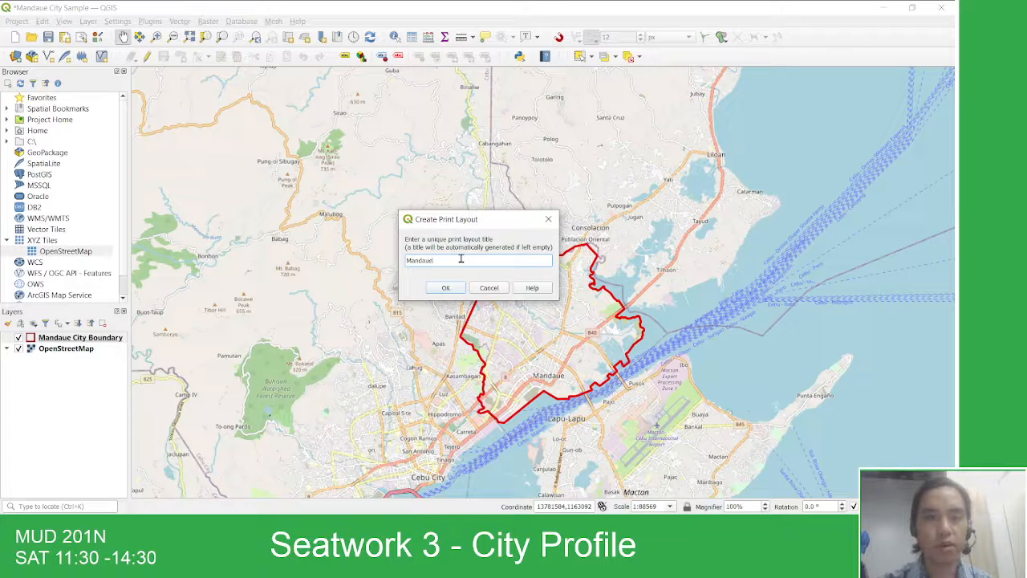
click(446, 288)
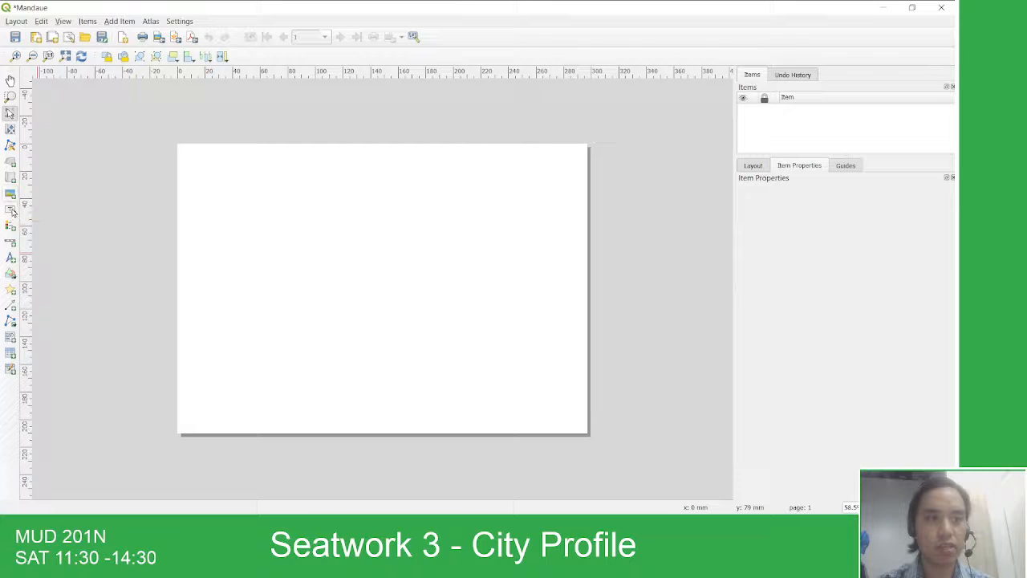
Step: Add a map about 180 by 150 mm to the page and zoom its content onto Mandaue City at a scale of about 42738
click(12, 179)
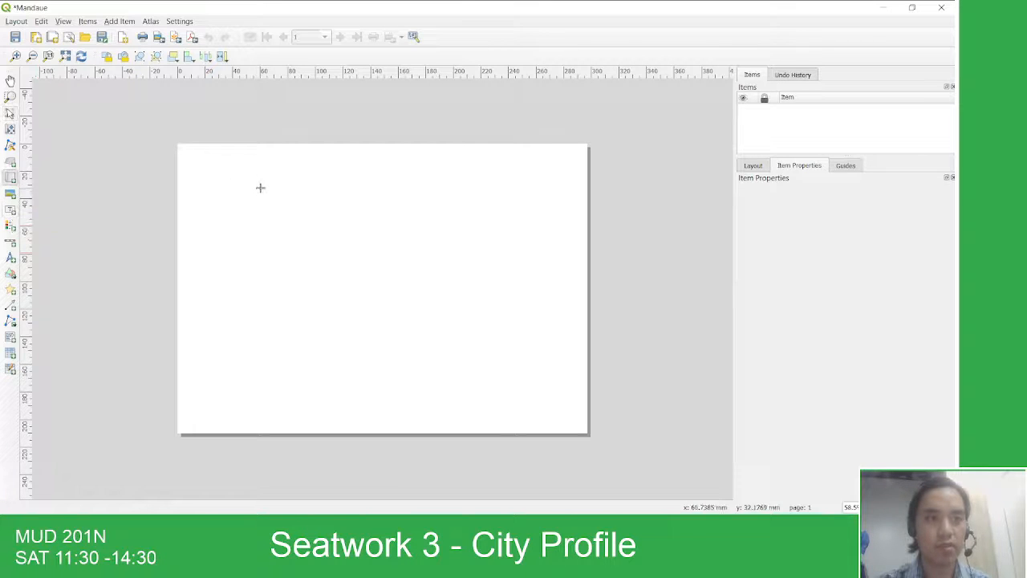
drag(203, 188, 451, 396)
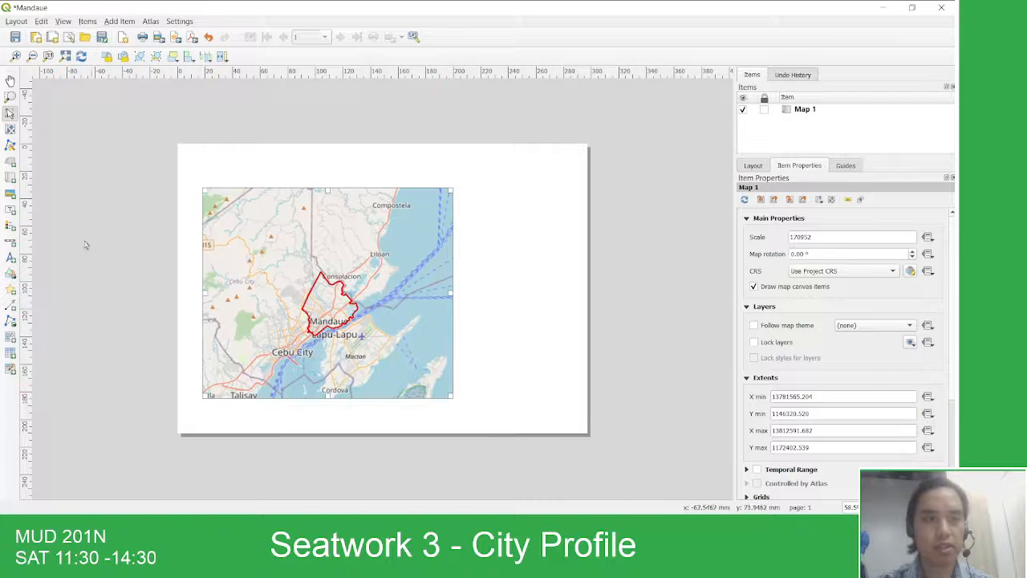
click(11, 130)
drag(321, 309, 318, 301)
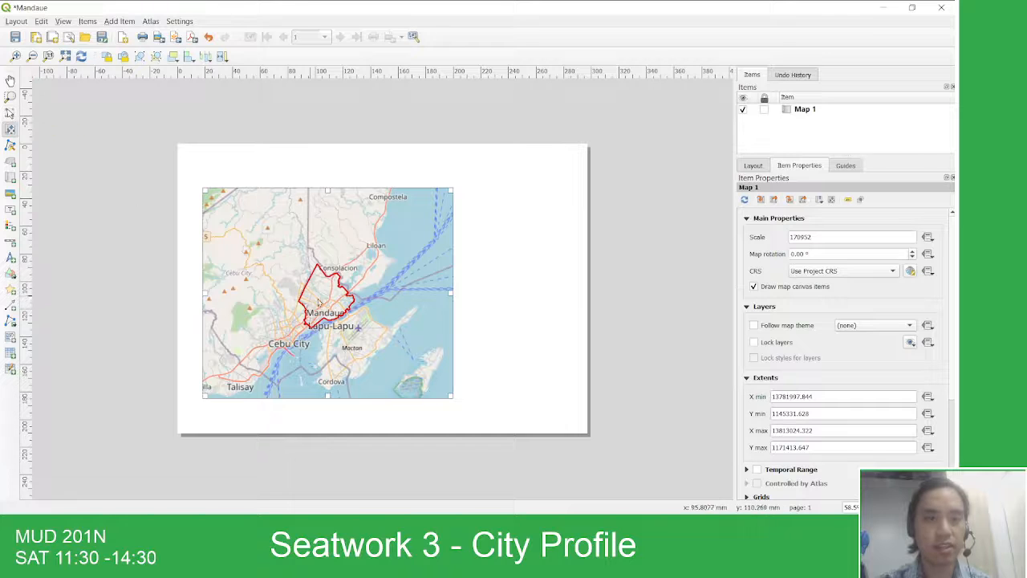
scroll(327, 296, up, 2)
drag(327, 296, 350, 290)
scroll(337, 286, up, 1)
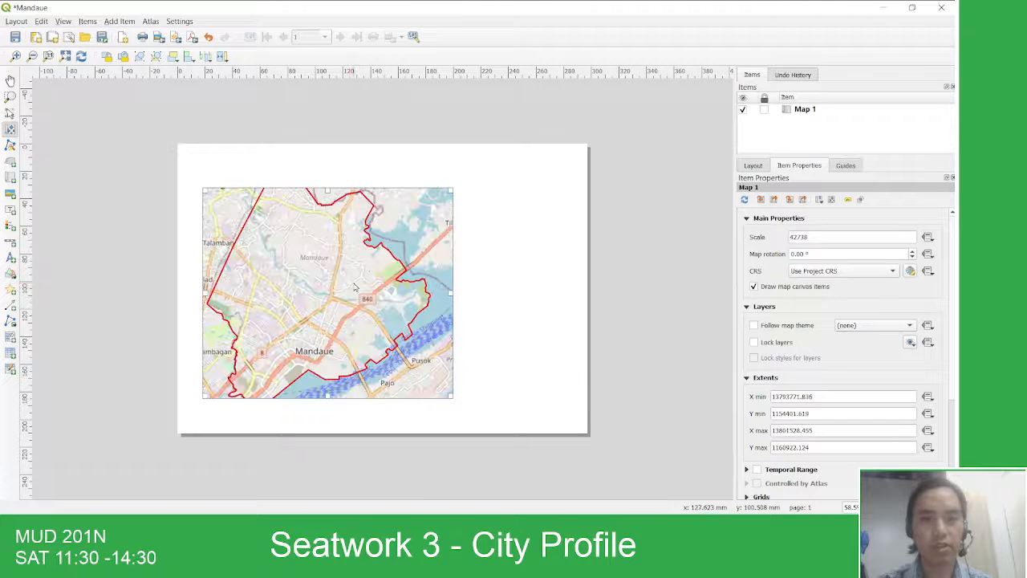
Step: Set the Mandaue map item's scale to 60000 to fit the whole city boundary within its frame
click(811, 237)
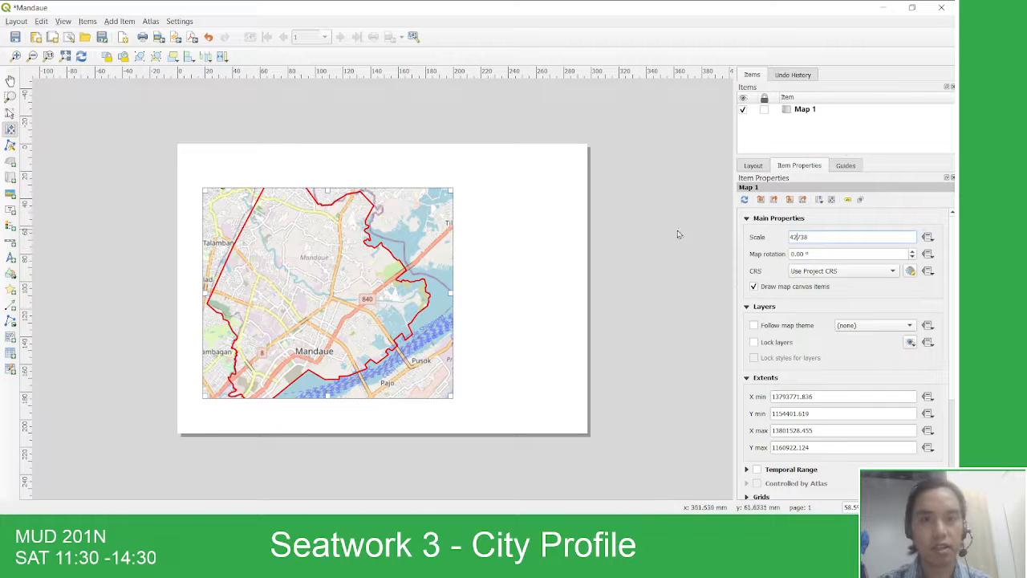
click(10, 81)
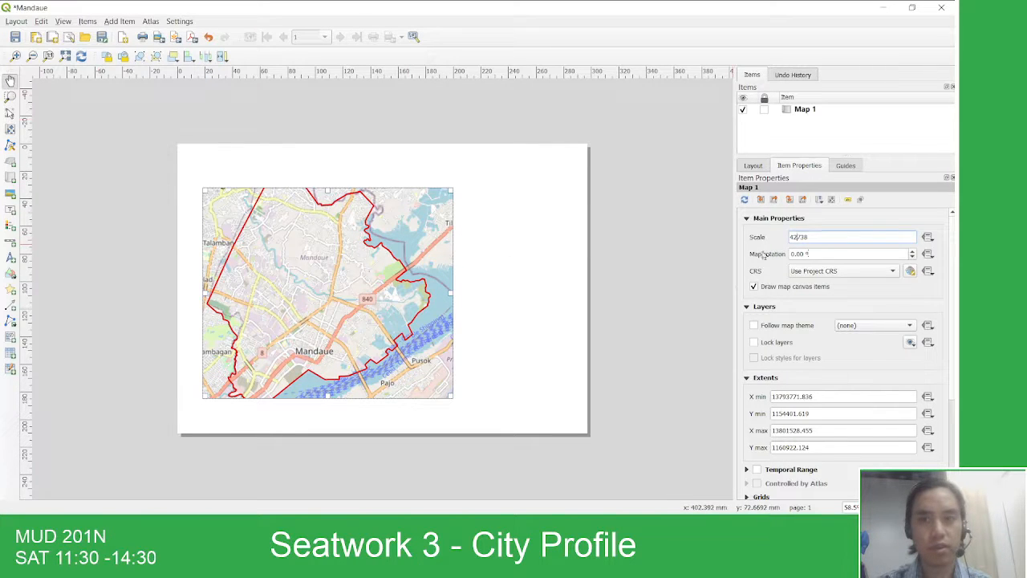
text(4)
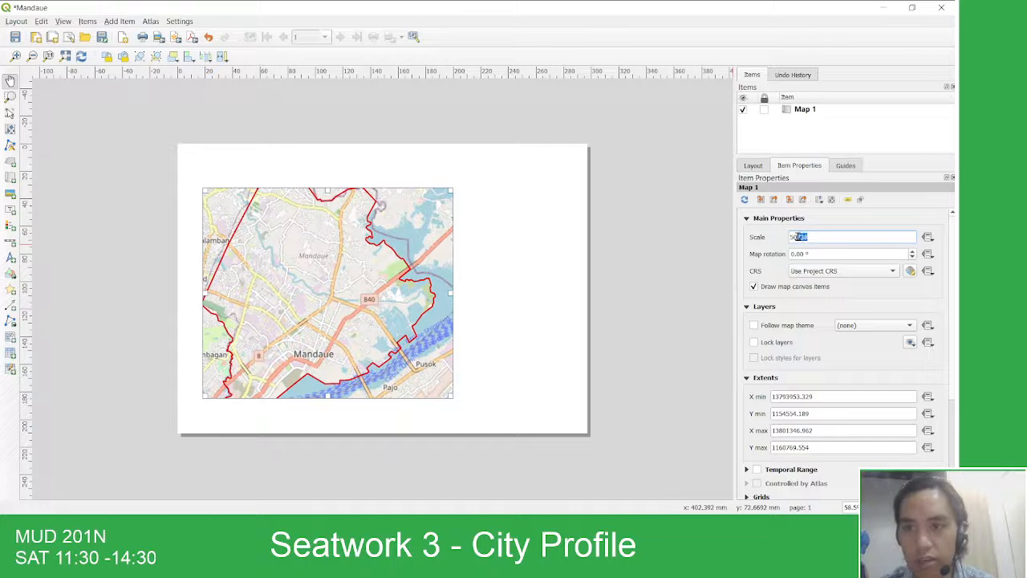
key(Return)
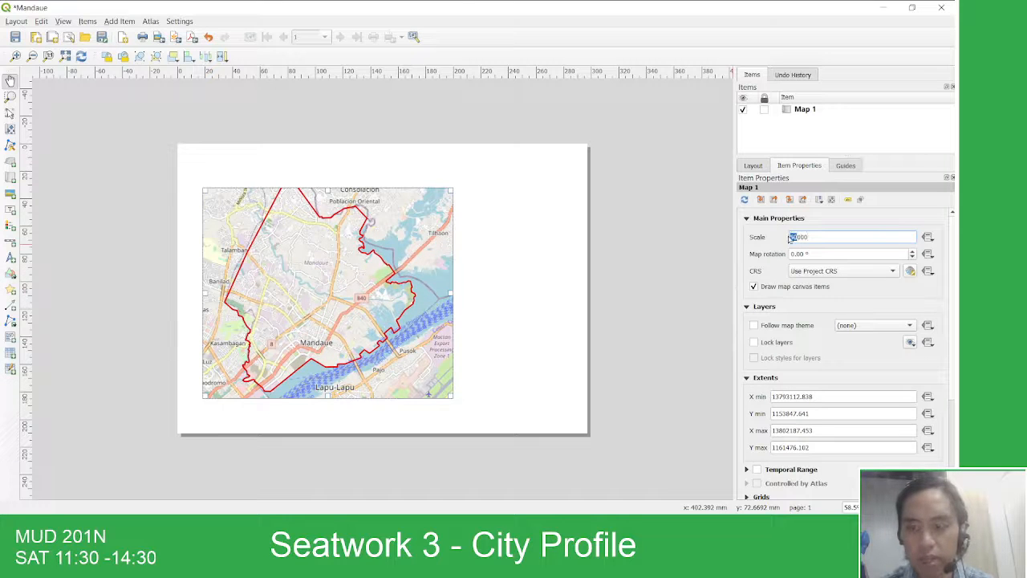
key(Return)
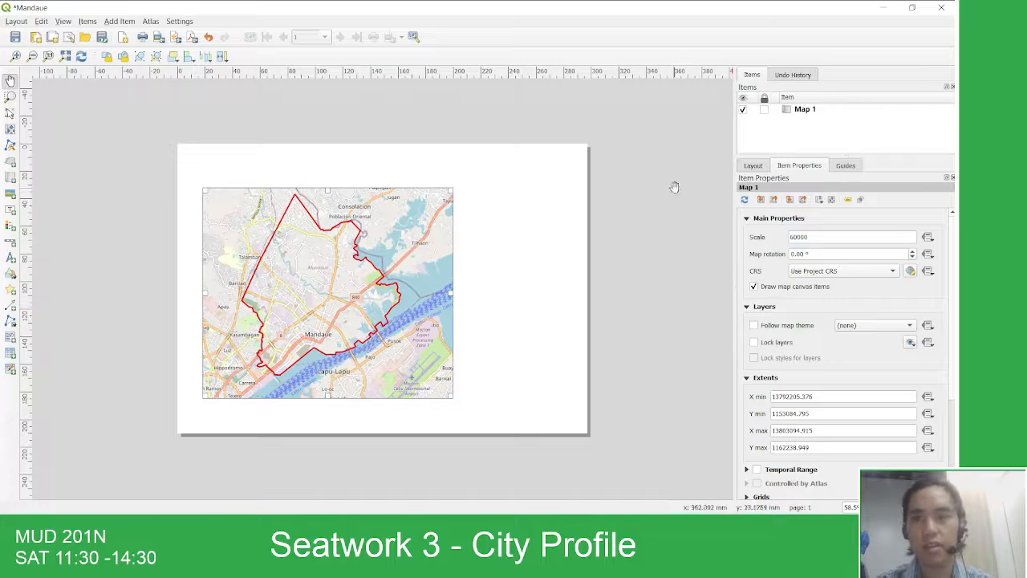
Step: Move the unlocked map about 8 mm left and 4 mm down on the page
click(764, 109)
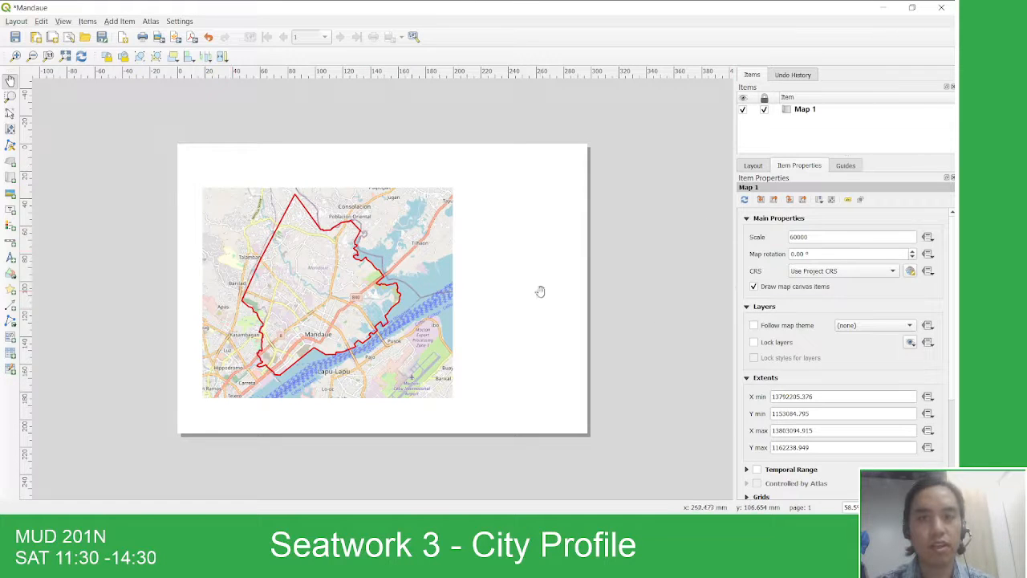
click(764, 109)
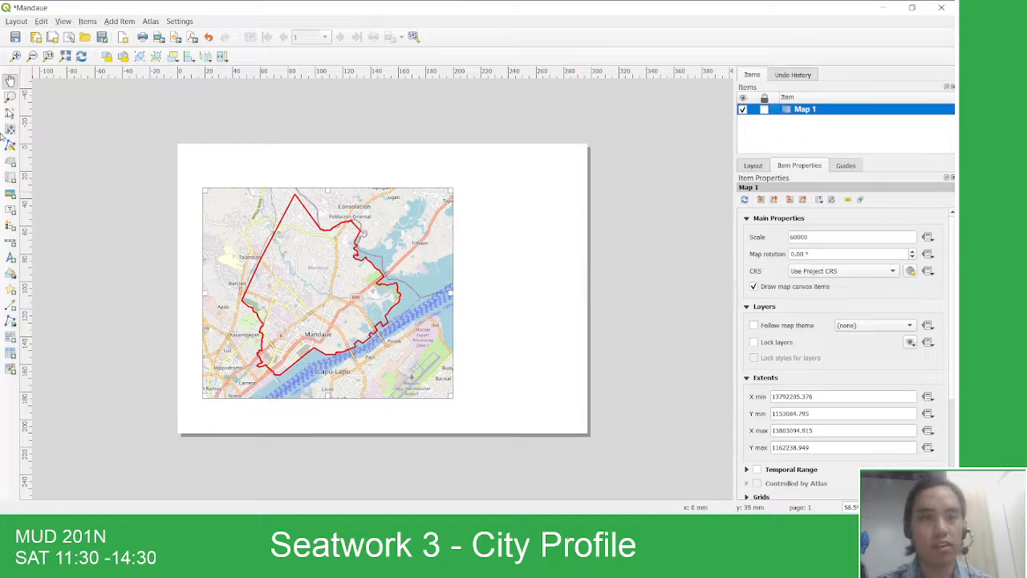
click(9, 113)
drag(372, 285, 362, 289)
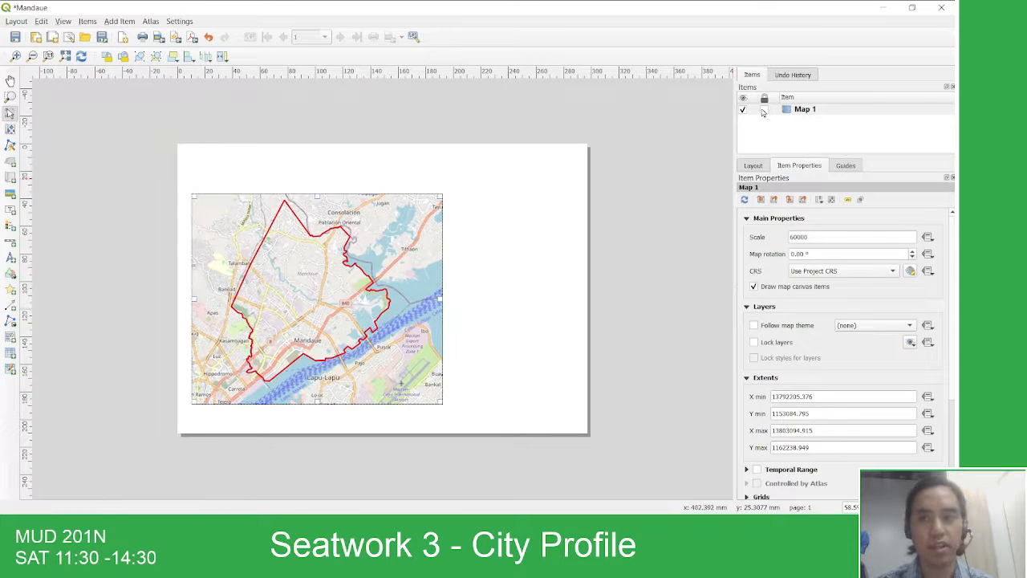
Step: Lock the map item in place on the page and save the layout
click(763, 113)
click(571, 262)
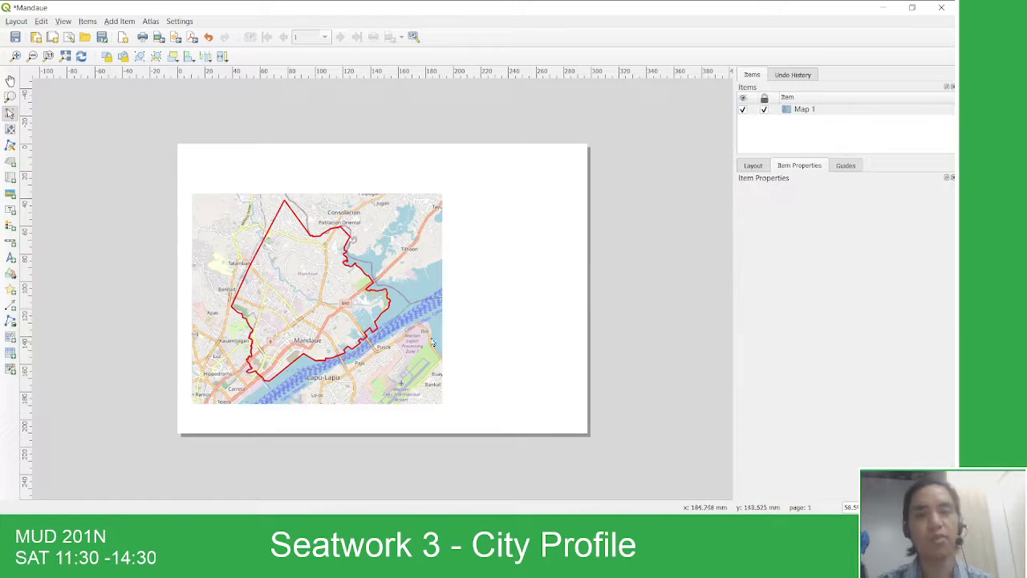
click(14, 38)
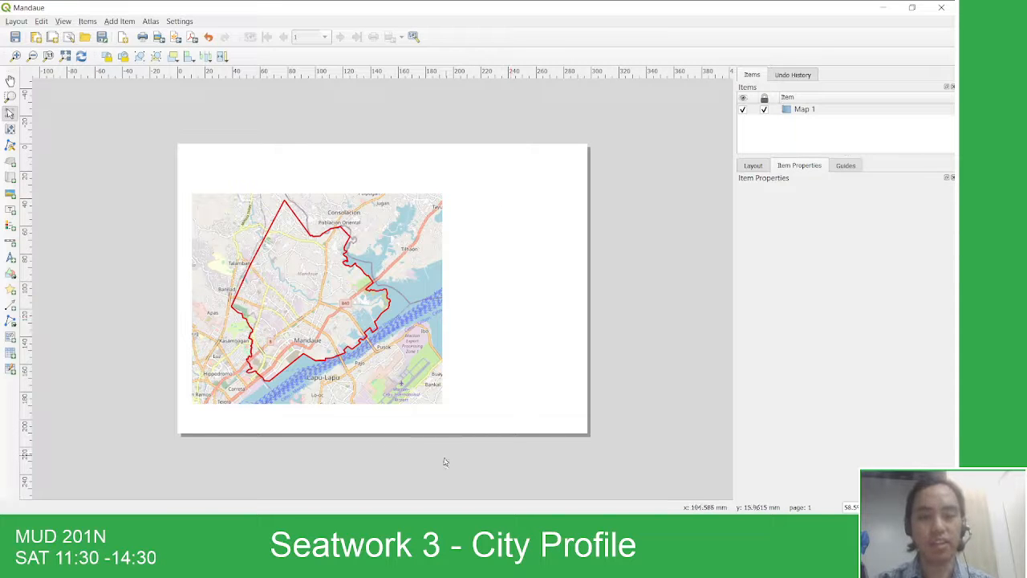
Step: Switch to Chrome and bring up the historical population table and chart on Mandaue's PhilAtlas page
click(309, 526)
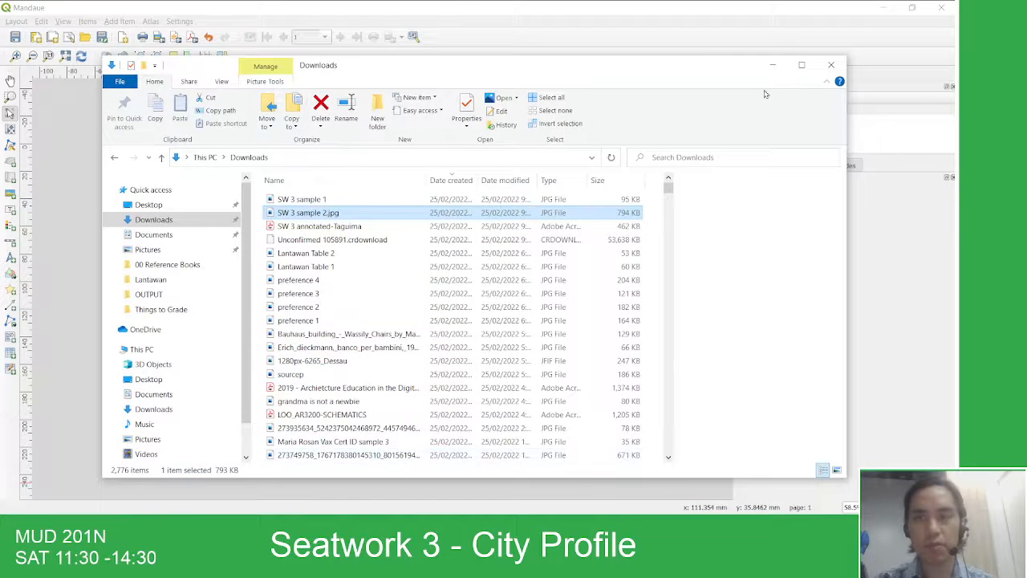
click(775, 66)
click(573, 566)
click(532, 494)
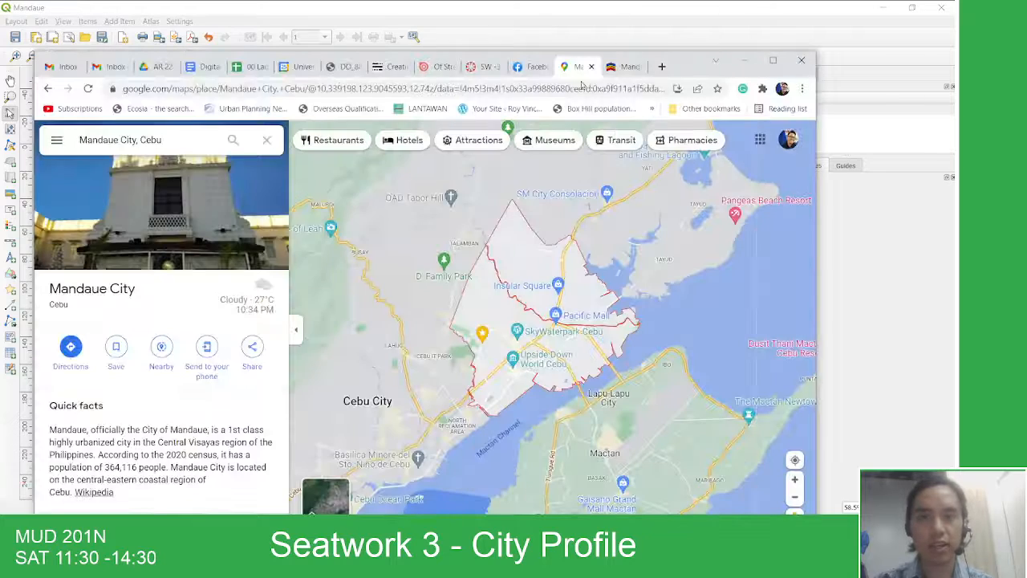
click(634, 69)
double_click(700, 64)
scroll(799, 329, up, 3)
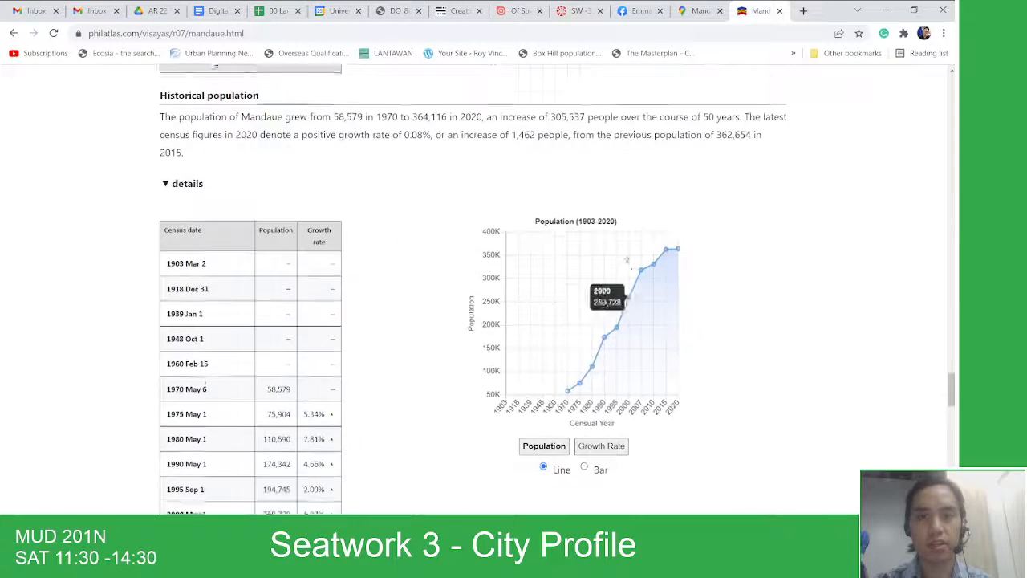
scroll(805, 354, down, 1)
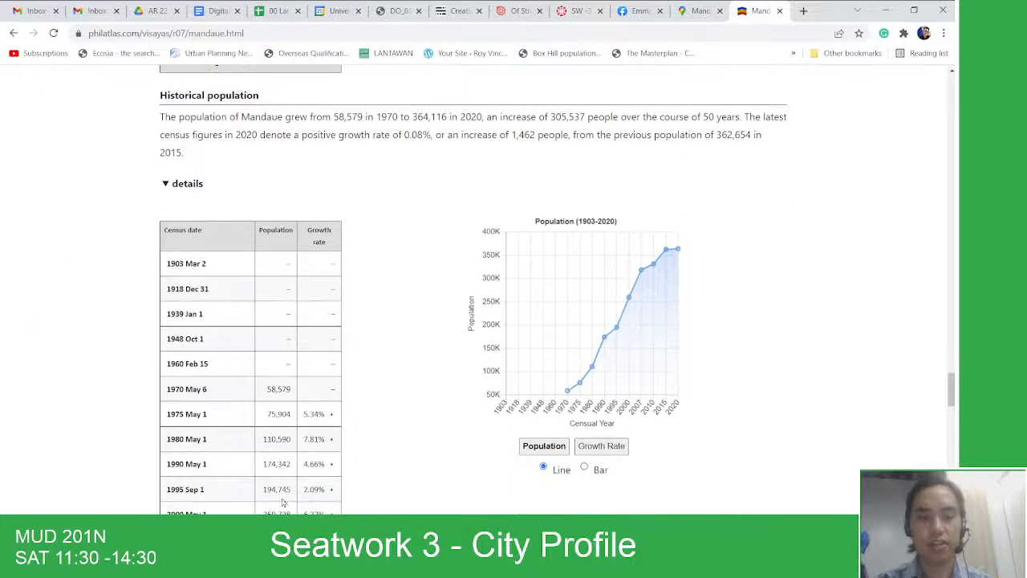
Step: Capture the Population (1903-2020) line chart with the Snipping Tool and start saving the snip as a JPEG in Downloads
click(108, 566)
click(120, 229)
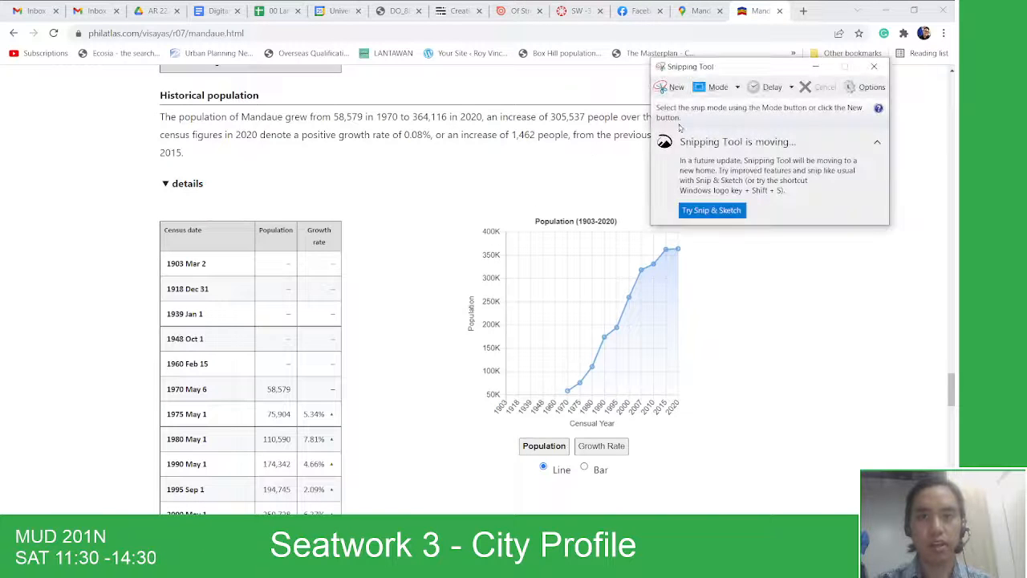
click(676, 88)
drag(462, 206, 687, 431)
key(ctrl+s)
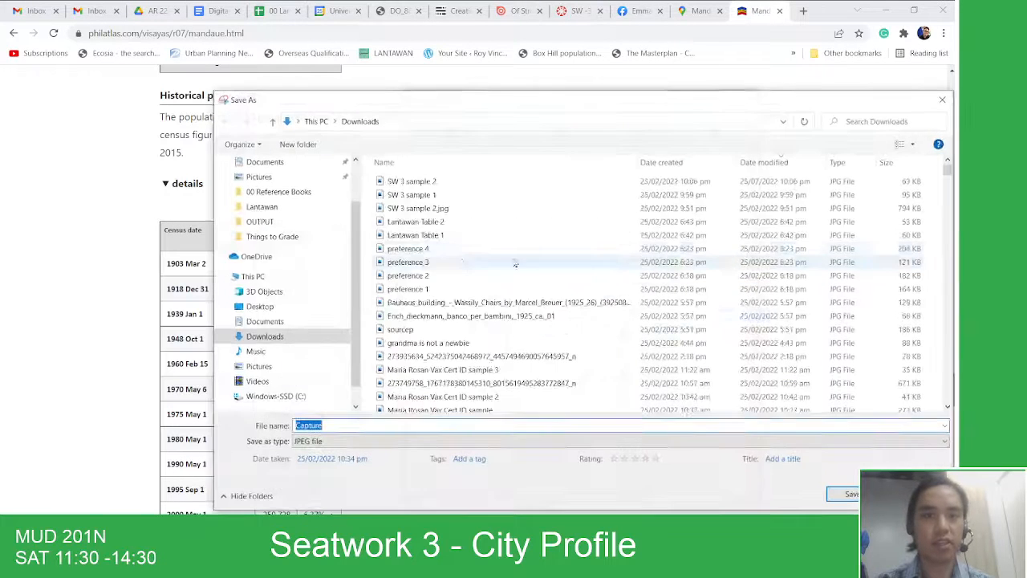